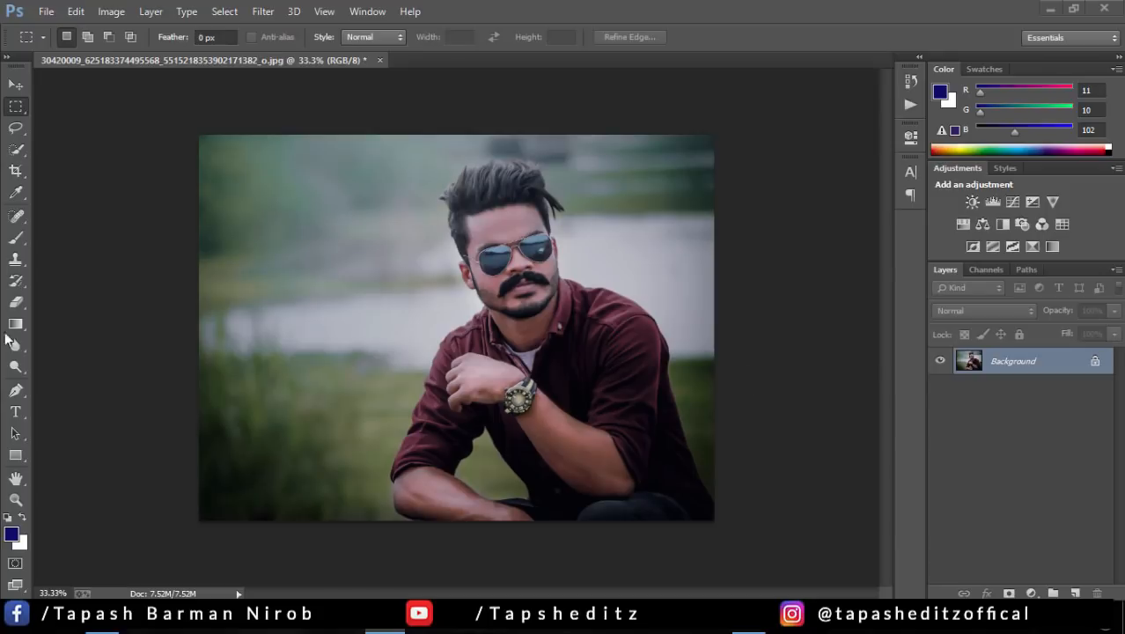
# - Unlock the Background layer to make it an editable layer
pyautogui.click(16, 84)
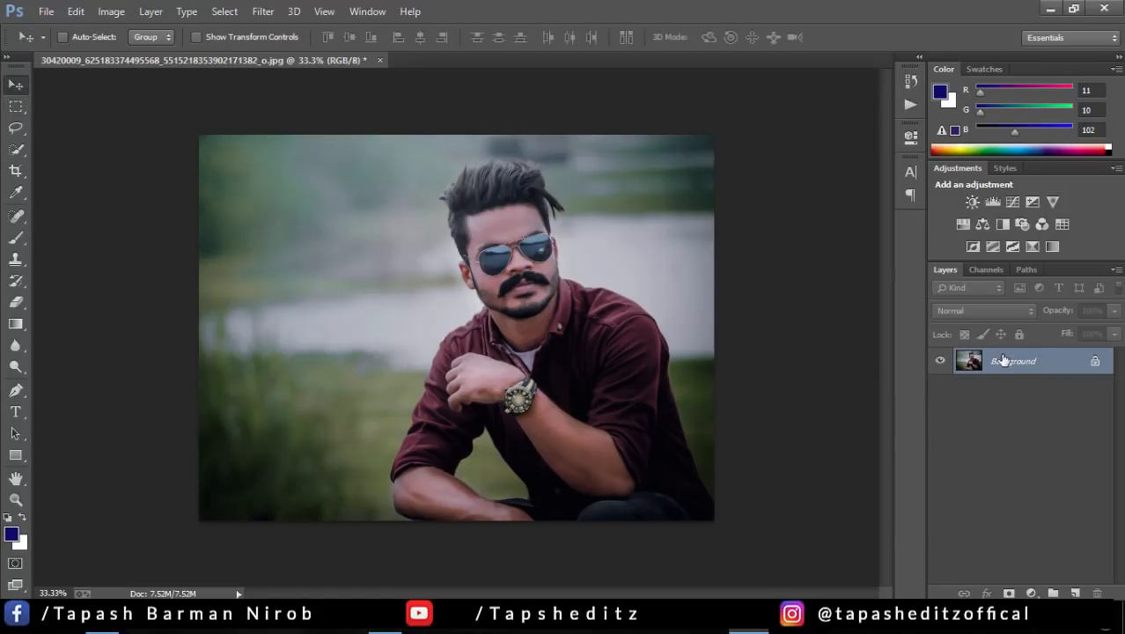
pyautogui.click(1095, 362)
pyautogui.rightClick(1074, 353)
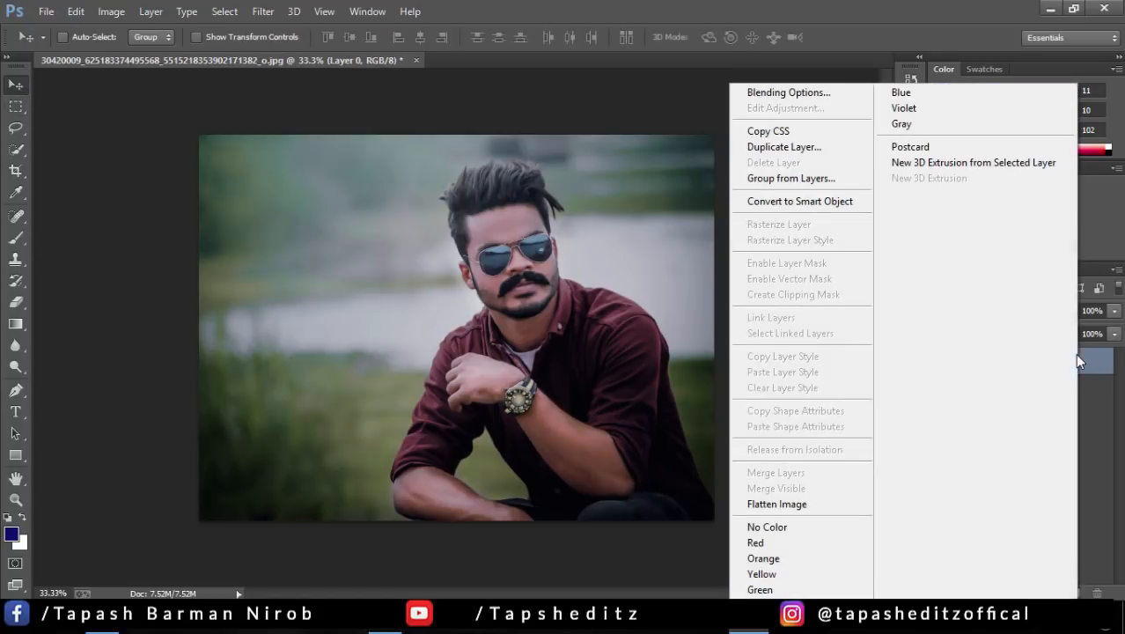
pyautogui.click(775, 179)
pyautogui.click(705, 197)
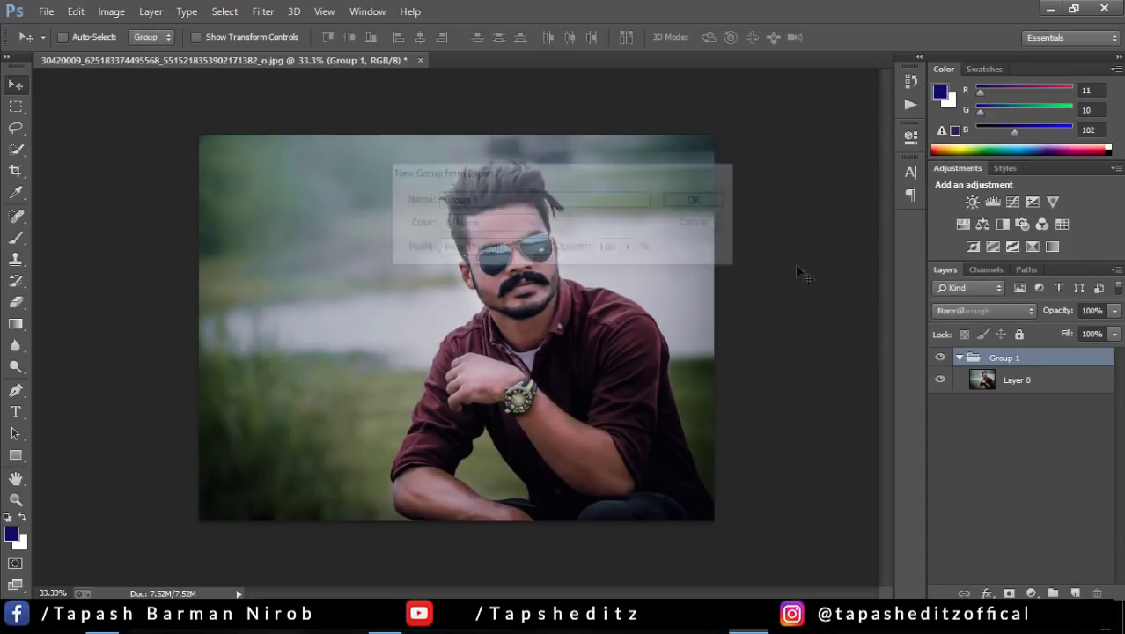
pyautogui.click(75, 11)
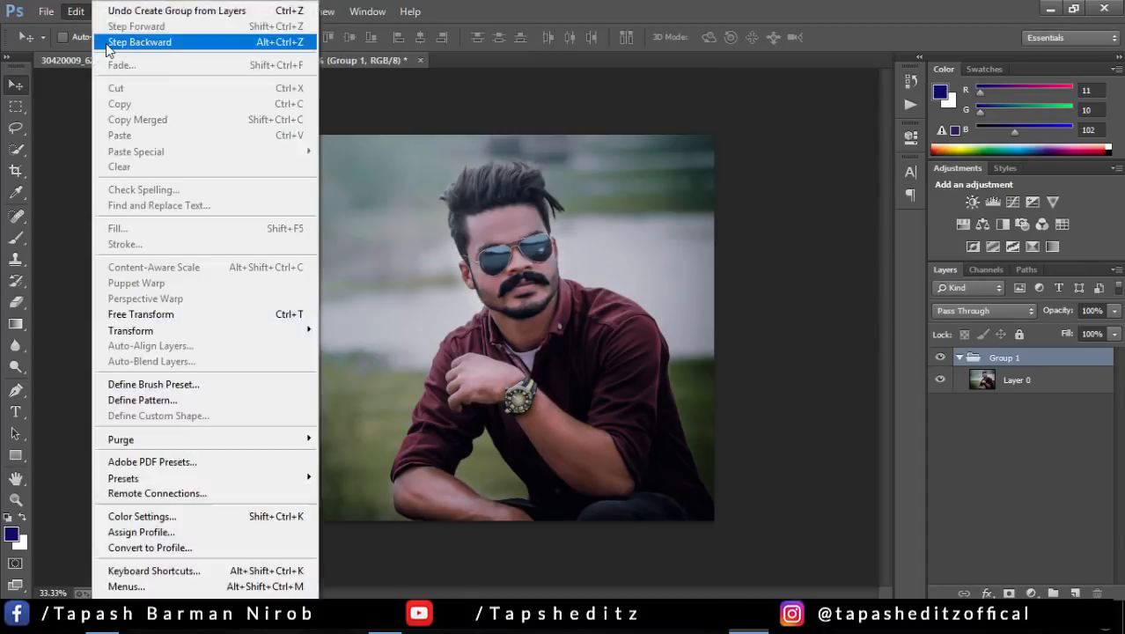
pyautogui.click(132, 35)
# - Duplicate the photo layer, keeping the default copy name
pyautogui.rightClick(1053, 374)
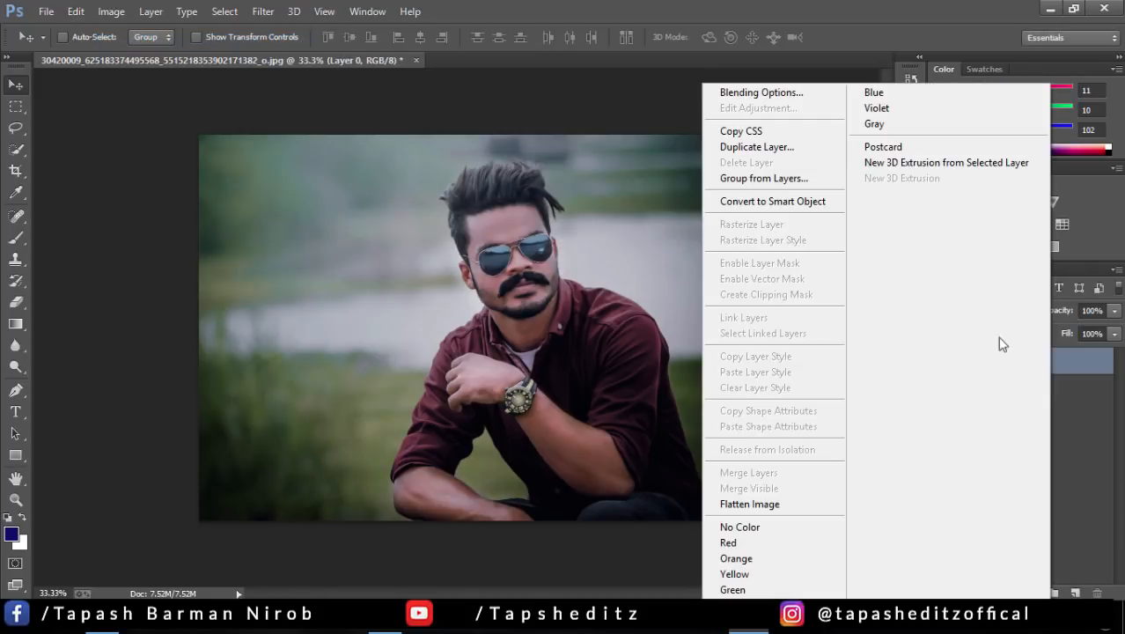
pyautogui.click(776, 145)
pyautogui.click(706, 186)
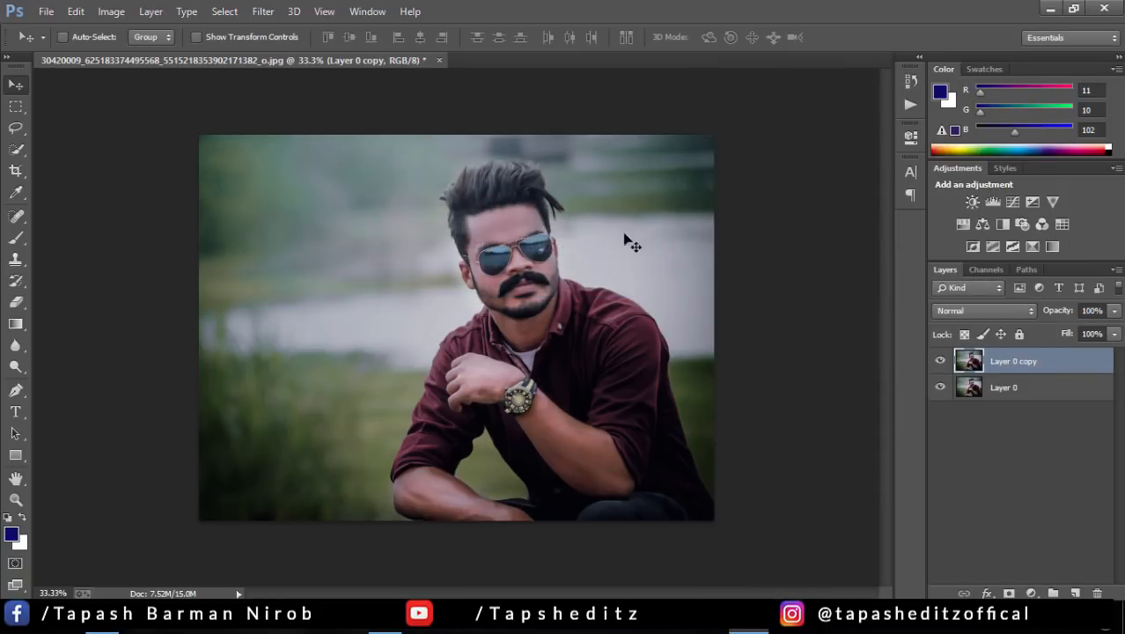
# - Apply Brightness/Contrast to the copied layer, raising the brightness and setting the contrast to -22
pyautogui.click(112, 11)
pyautogui.moveTo(211, 53)
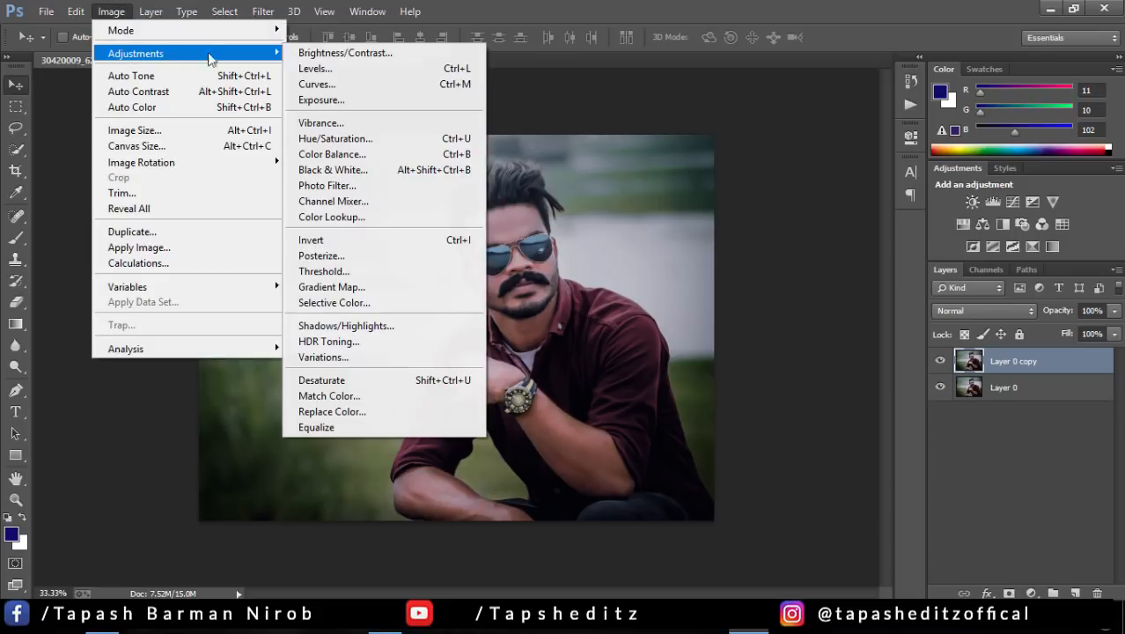
pyautogui.click(374, 49)
pyautogui.moveTo(683, 160); pyautogui.dragTo(963, 132)
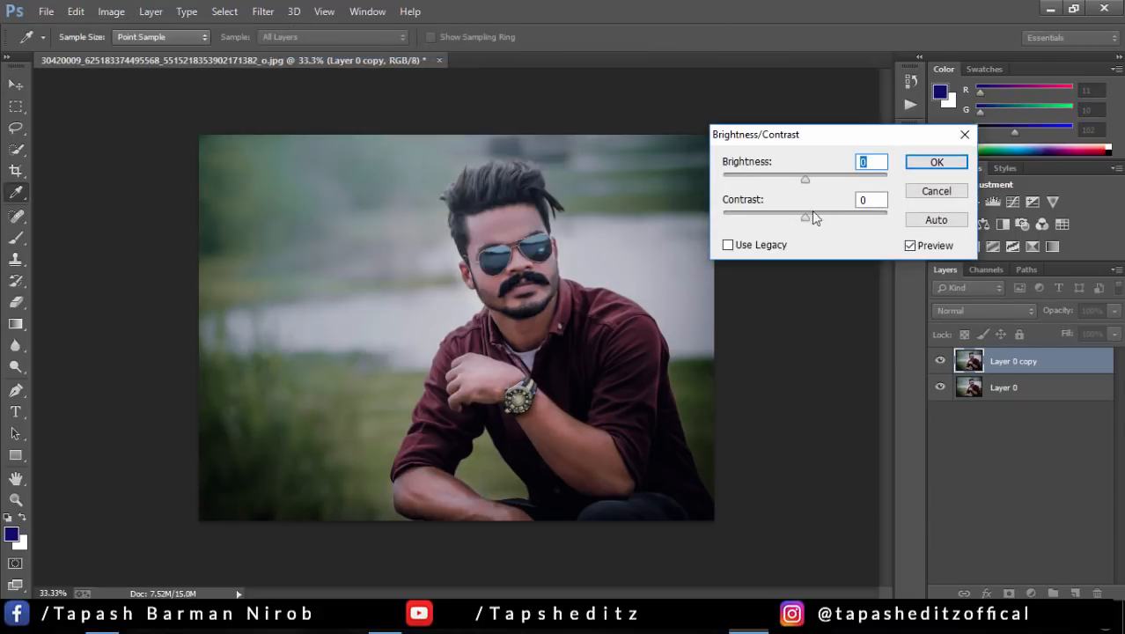
pyautogui.moveTo(803, 179); pyautogui.dragTo(768, 216)
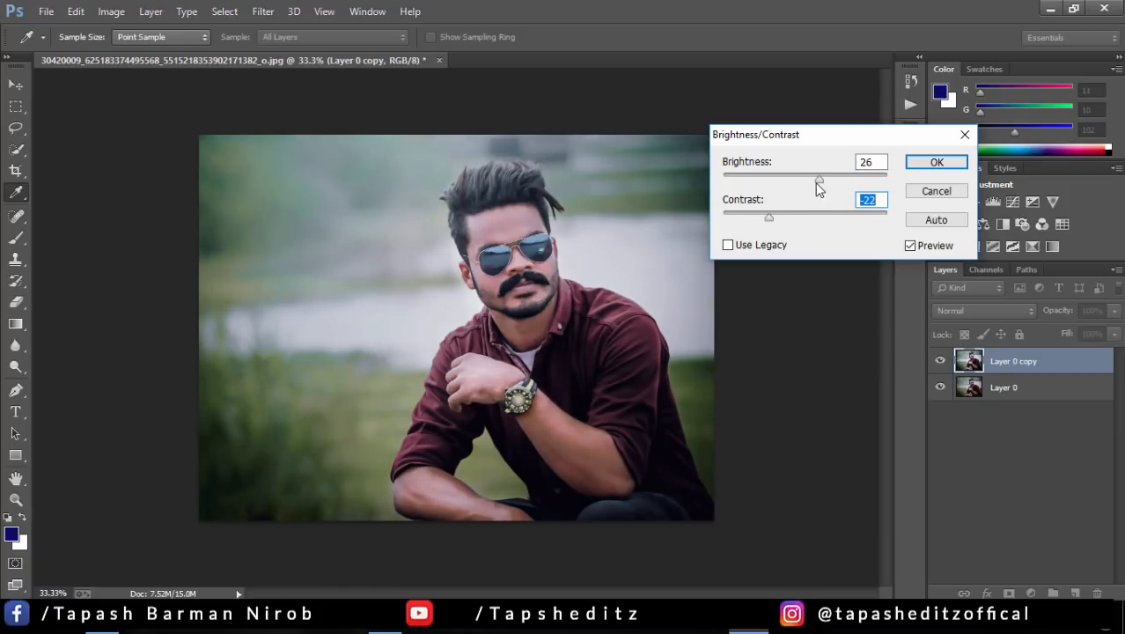
pyautogui.moveTo(818, 181); pyautogui.dragTo(822, 179)
pyautogui.click(935, 162)
pyautogui.press('v')
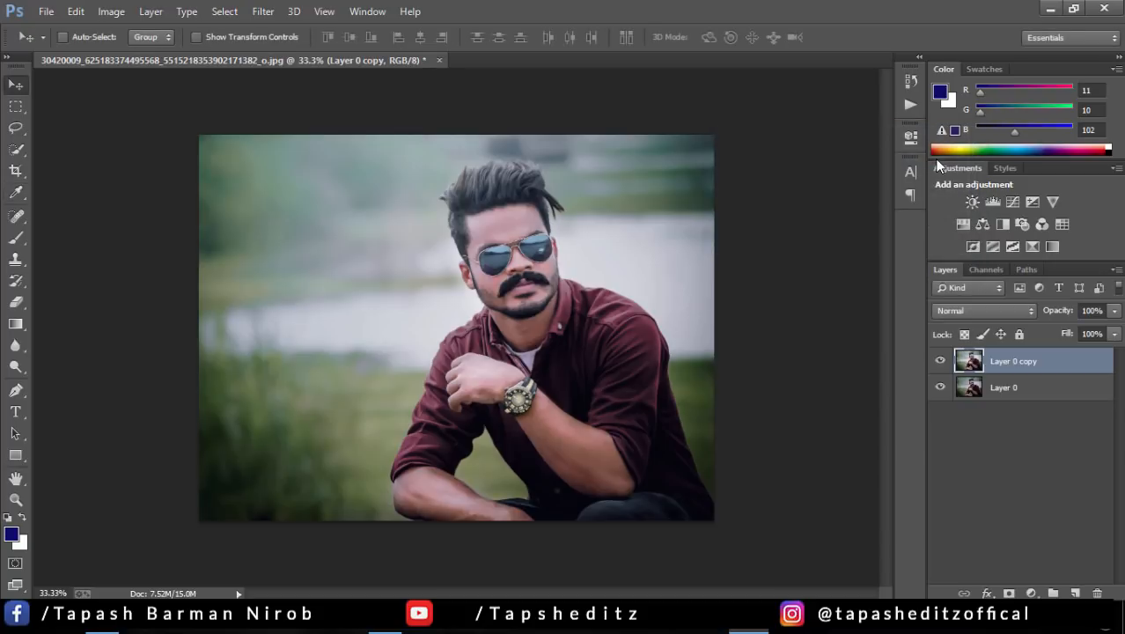
# - Start a Shadows/Highlights adjustment on the copied layer with shadows amount 36% and shadows tonal width 26%
pyautogui.click(112, 12)
pyautogui.moveTo(146, 53)
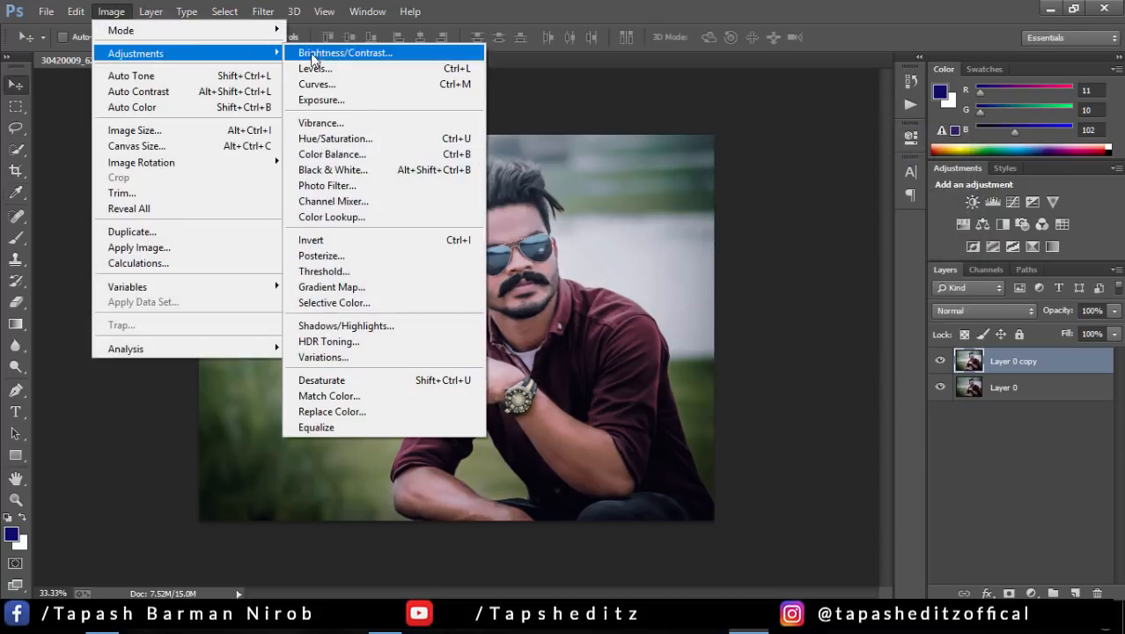
pyautogui.click(437, 331)
pyautogui.moveTo(880, 202); pyautogui.dragTo(843, 201)
pyautogui.click(867, 238)
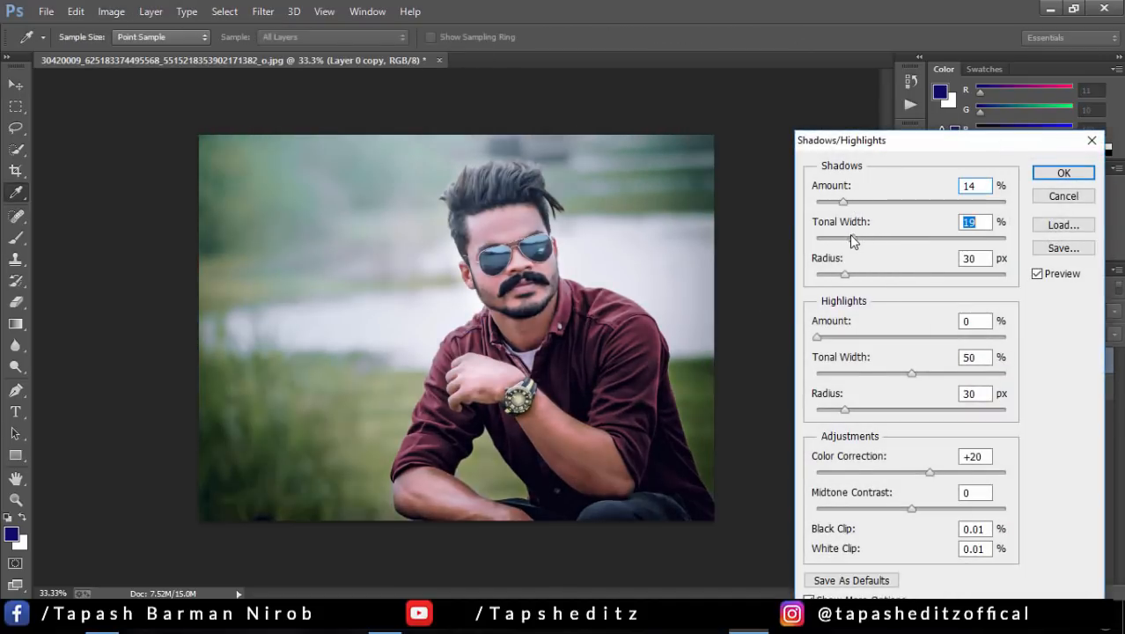
pyautogui.moveTo(851, 241)
pyautogui.mouseDown()
pyautogui.moveTo(822, 238)
pyautogui.moveTo(824, 205)
pyautogui.moveTo(884, 205)
pyautogui.moveTo(848, 241)
pyautogui.moveTo(870, 240)
pyautogui.mouseUp()
# - Set highlights amount to 8%, highlights tonal width to 39%, color correction to +32 and midtone contrast to -7, and apply, comparing against the original layer
pyautogui.moveTo(836, 340)
pyautogui.mouseDown()
pyautogui.moveTo(865, 339)
pyautogui.moveTo(834, 333)
pyautogui.mouseUp()
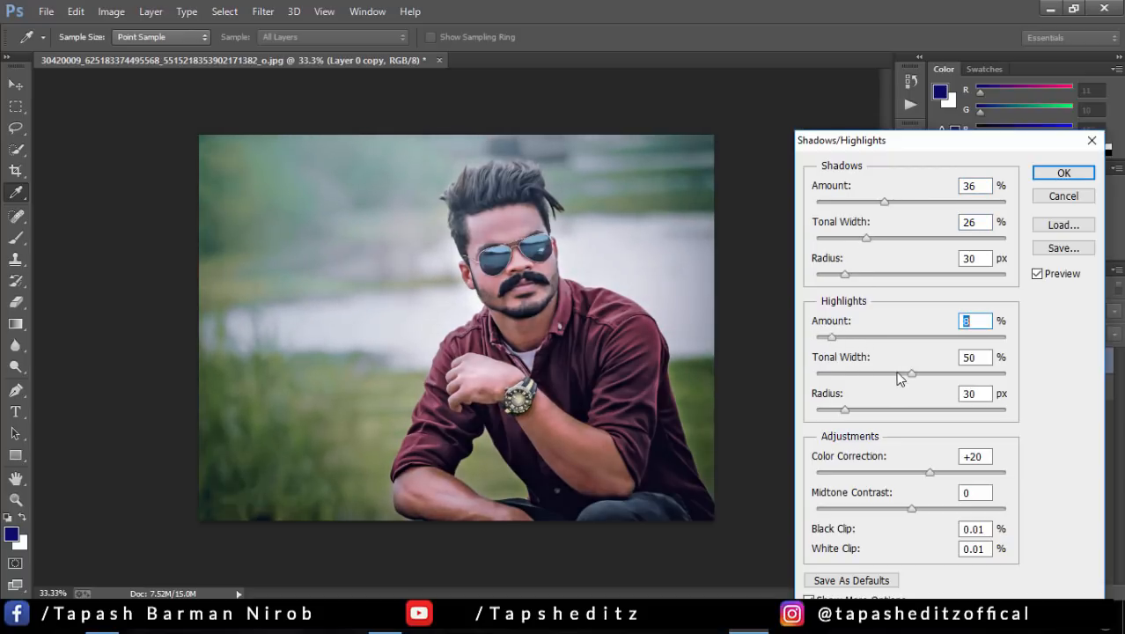
pyautogui.moveTo(911, 373); pyautogui.dragTo(889, 360)
pyautogui.moveTo(931, 476); pyautogui.dragTo(942, 456)
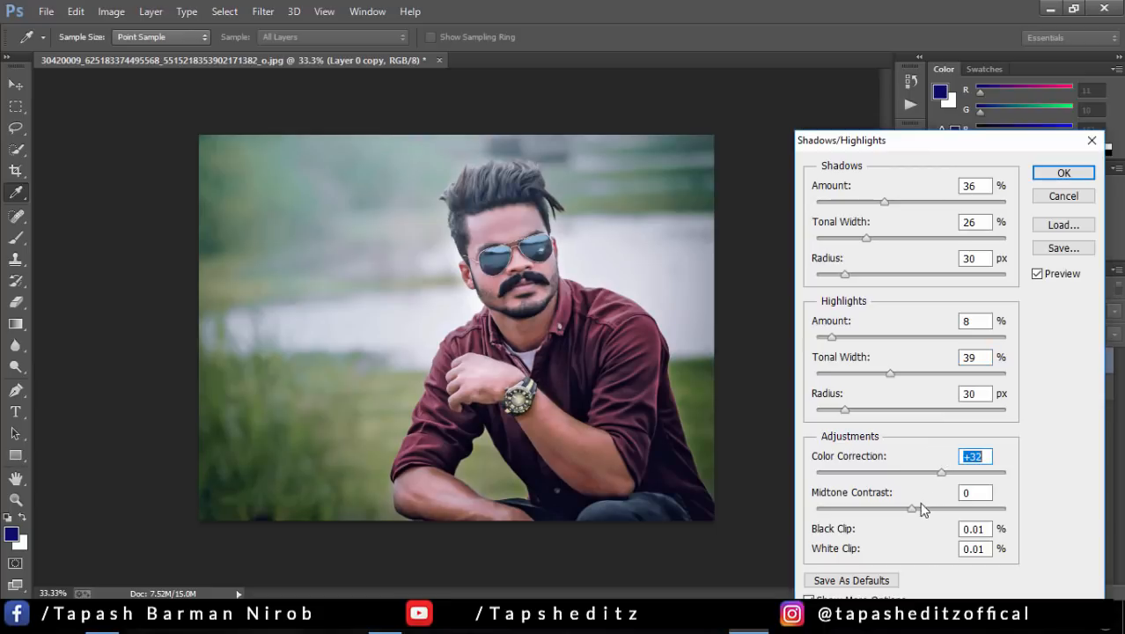
pyautogui.moveTo(915, 507)
pyautogui.mouseDown()
pyautogui.moveTo(893, 505)
pyautogui.moveTo(906, 510)
pyautogui.moveTo(902, 501)
pyautogui.mouseUp()
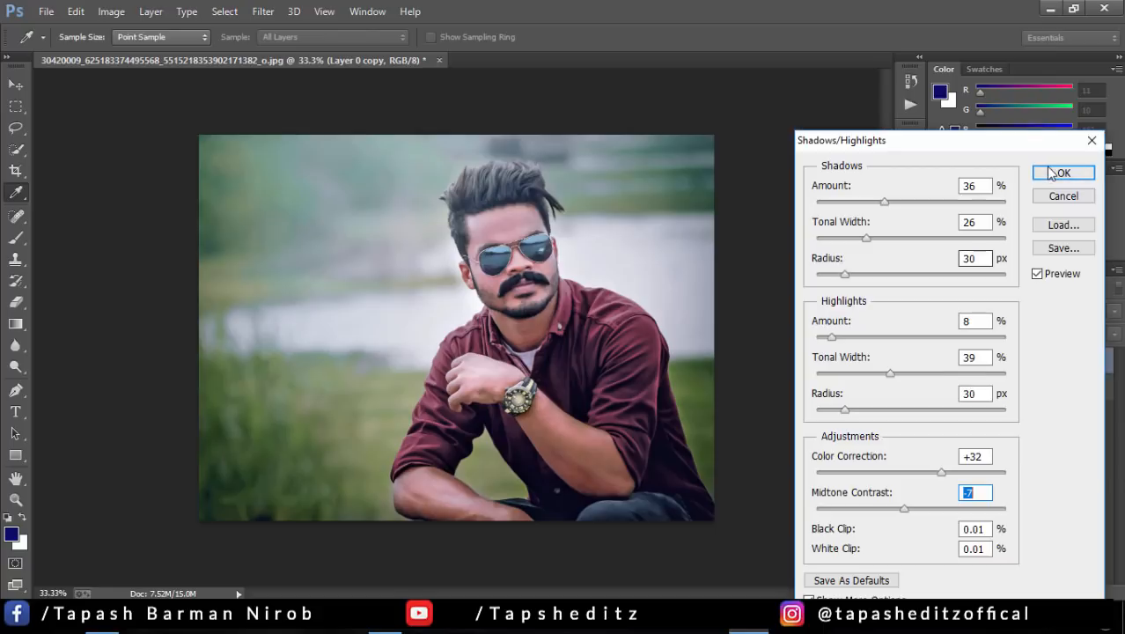
pyautogui.click(1051, 172)
pyautogui.click(940, 361)
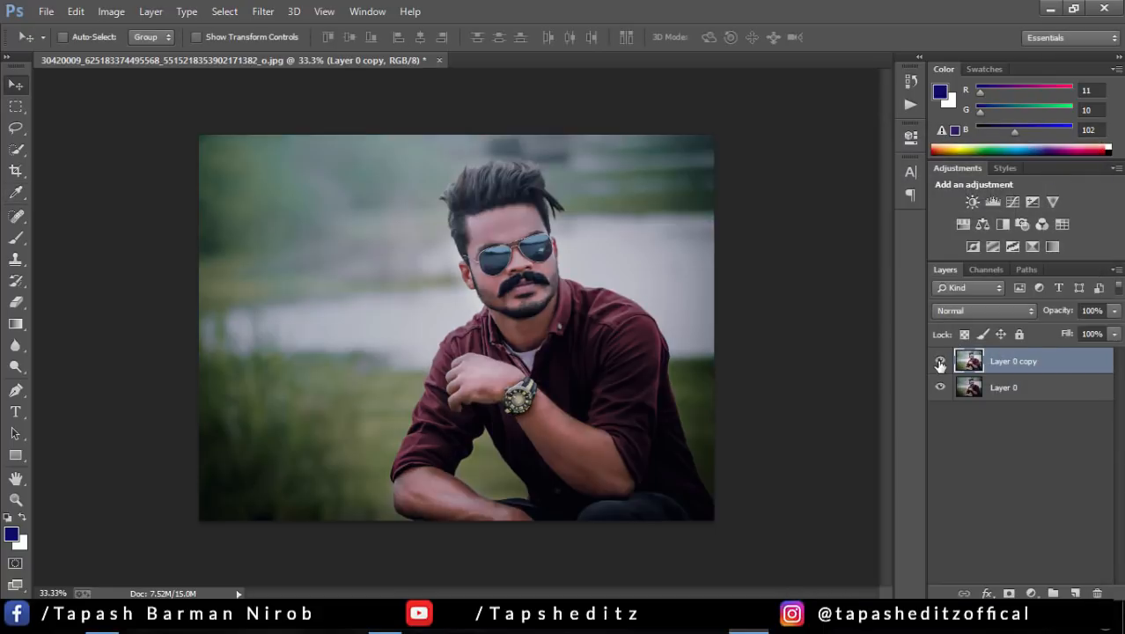
pyautogui.click(940, 362)
# - Open the copied layer in the Camera Raw Filter and set Shadows to +56, Highlights to -8, Blacks to +1 and Contrast to +4
pyautogui.click(263, 11)
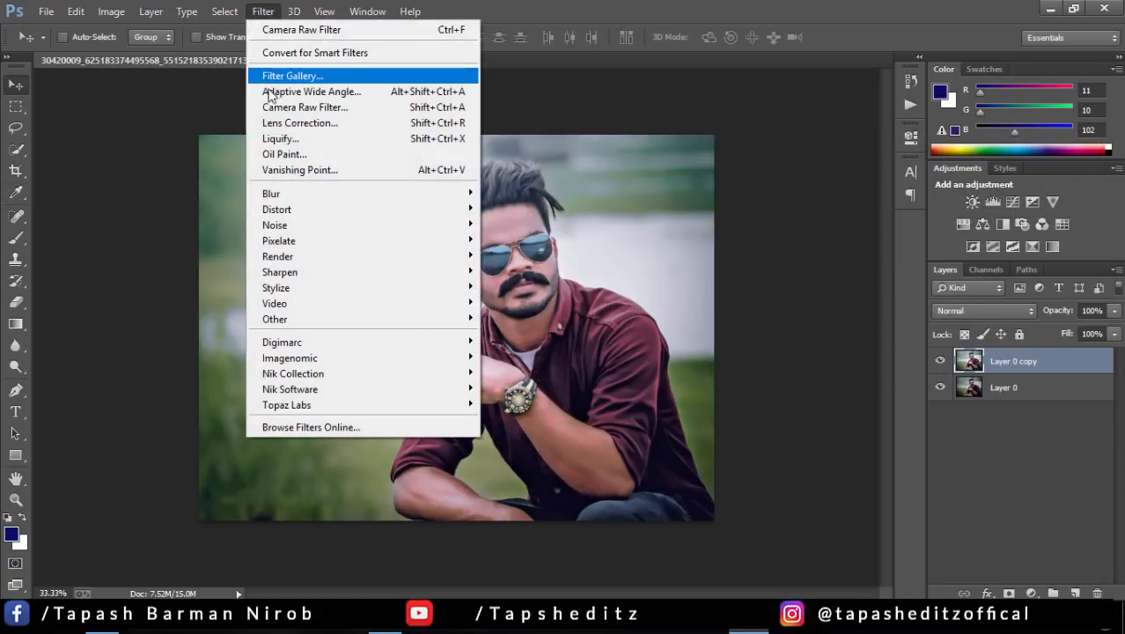
pyautogui.click(415, 109)
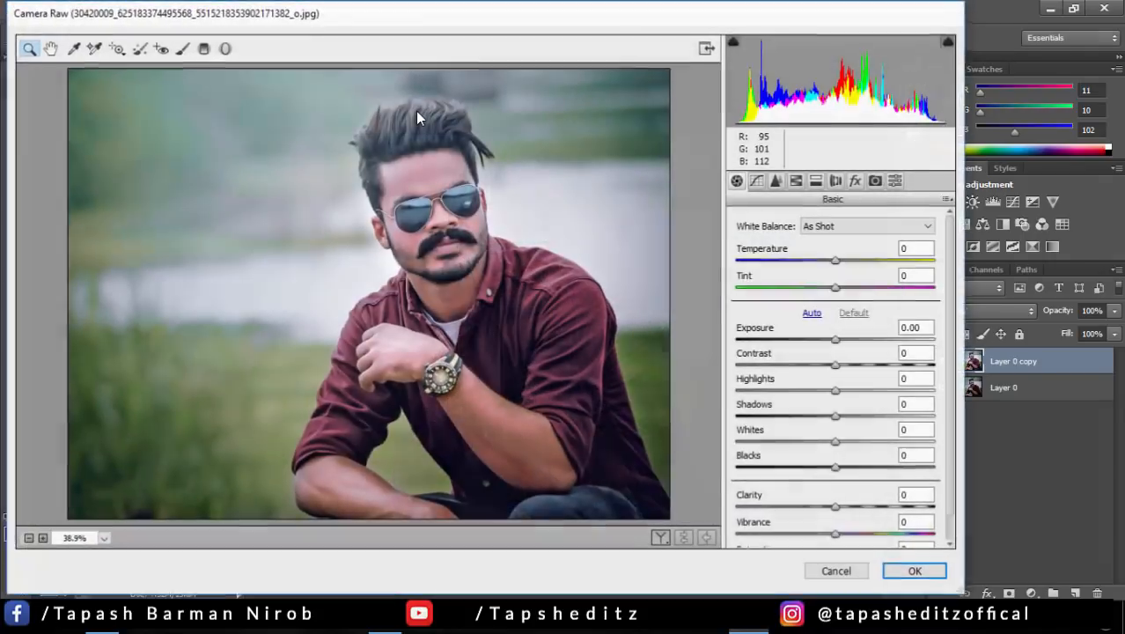
pyautogui.click(433, 189)
pyautogui.click(433, 189)
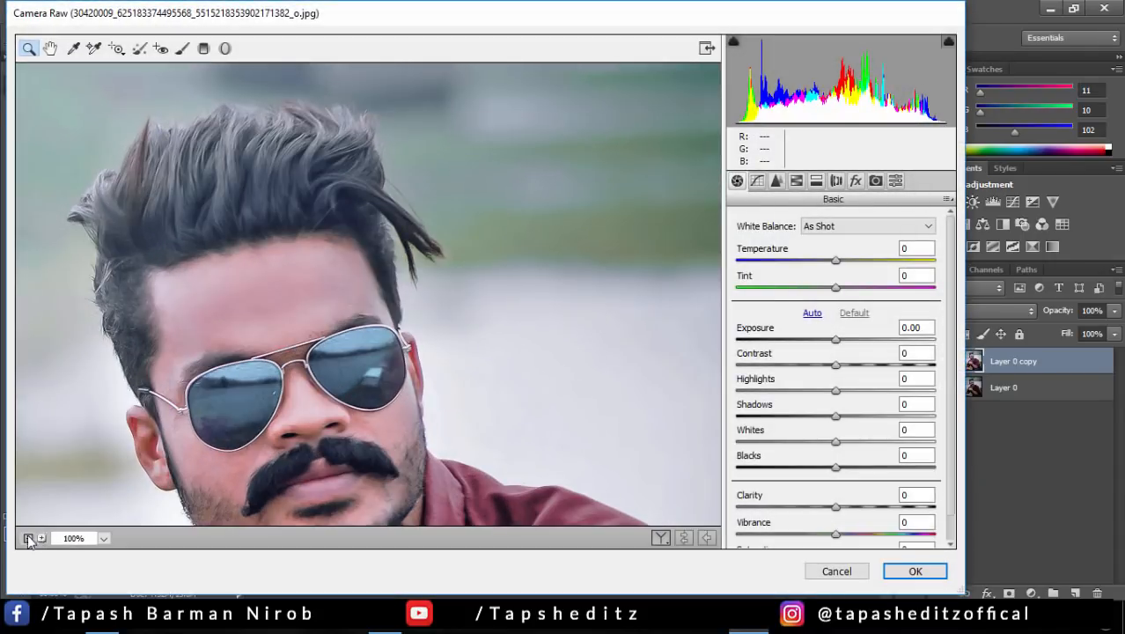
pyautogui.click(28, 538)
pyautogui.click(27, 538)
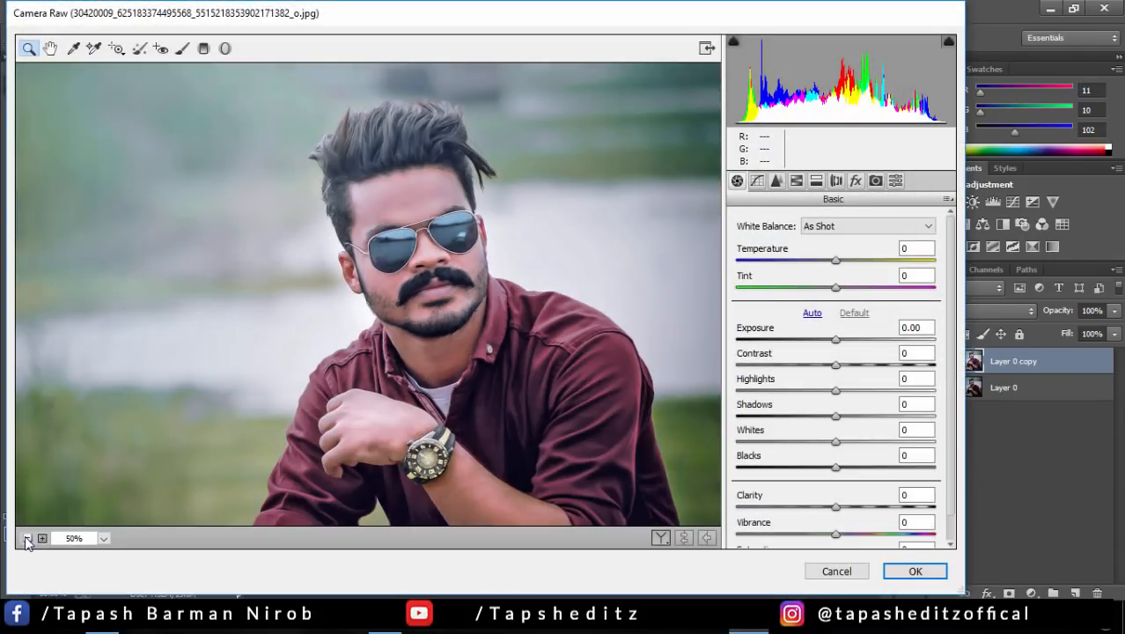
pyautogui.click(27, 538)
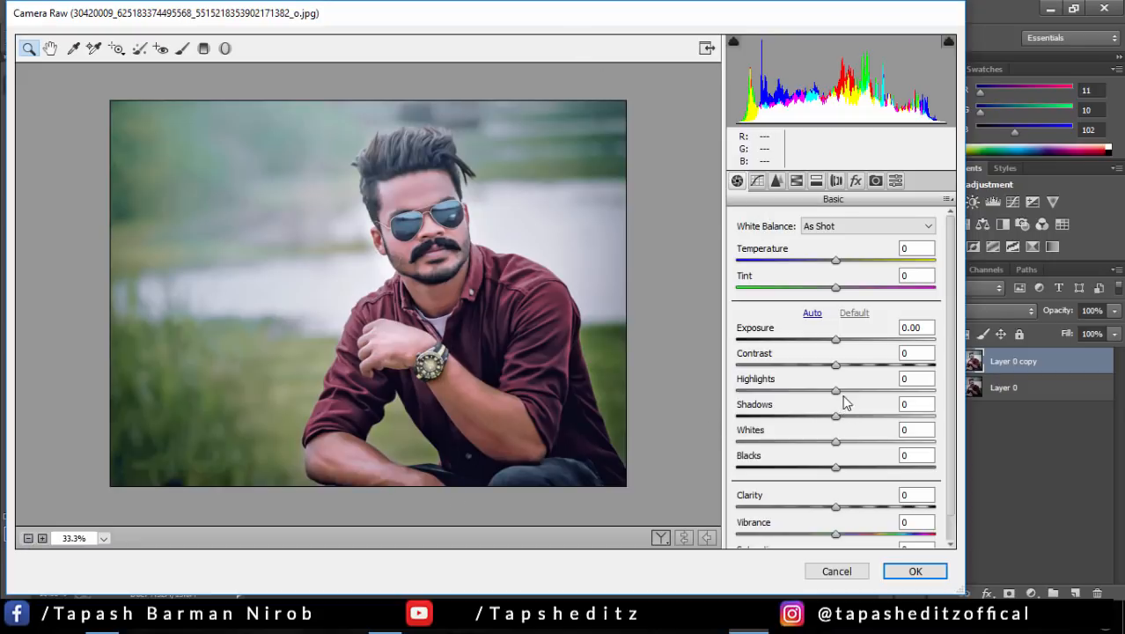
pyautogui.moveTo(836, 416); pyautogui.dragTo(892, 418)
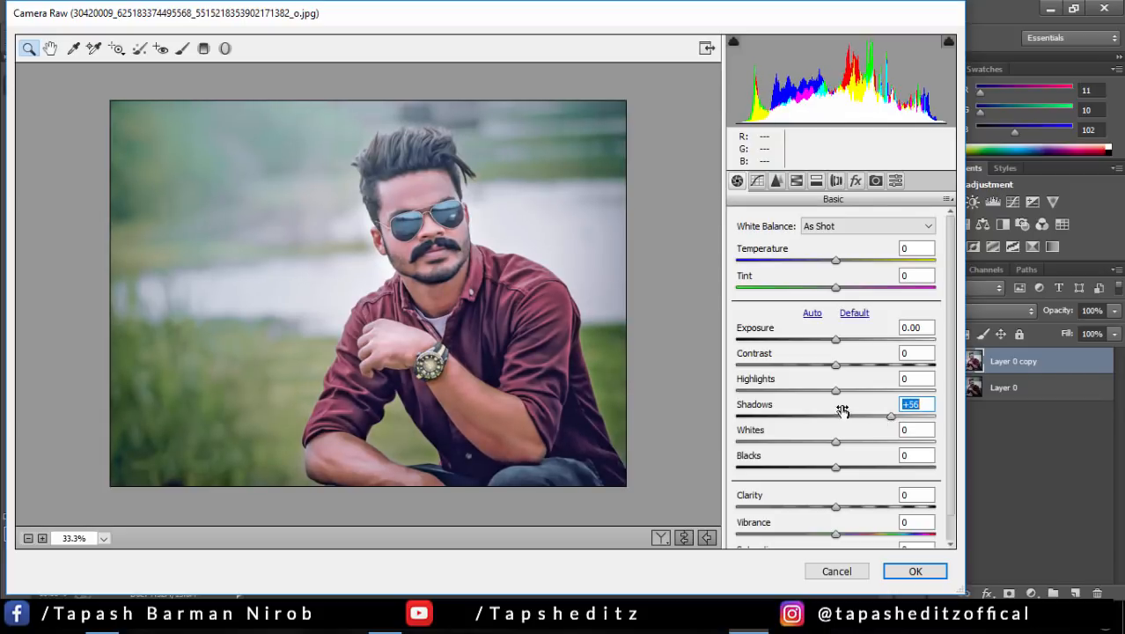
pyautogui.moveTo(836, 390)
pyautogui.mouseDown()
pyautogui.moveTo(810, 391)
pyautogui.moveTo(827, 390)
pyautogui.mouseUp()
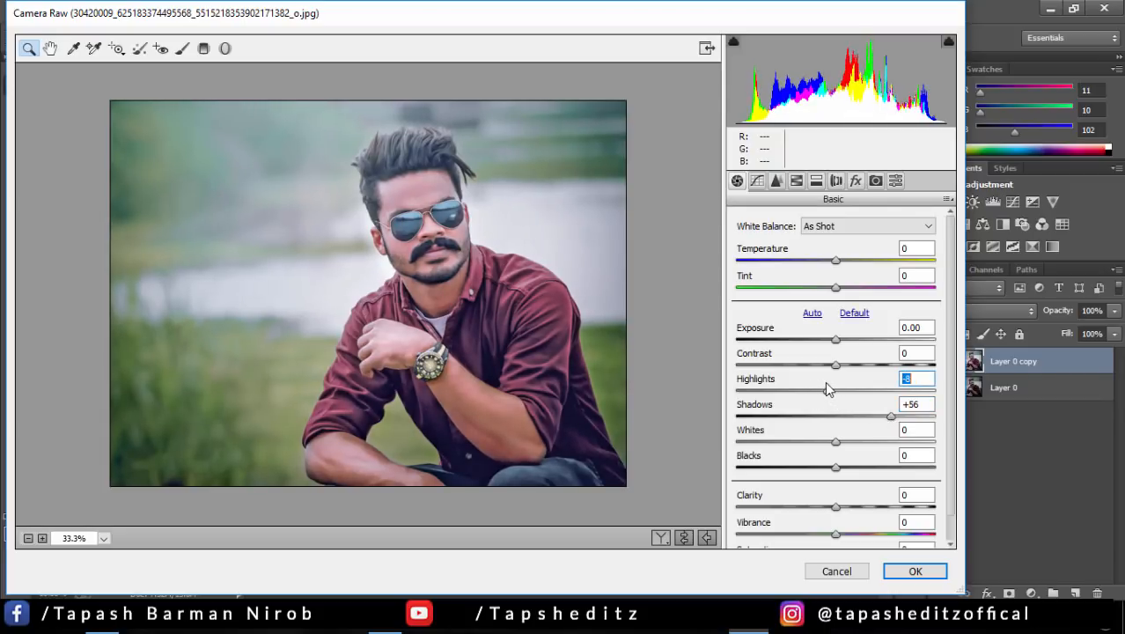
pyautogui.moveTo(837, 468)
pyautogui.mouseDown()
pyautogui.moveTo(814, 465)
pyautogui.moveTo(837, 466)
pyautogui.mouseUp()
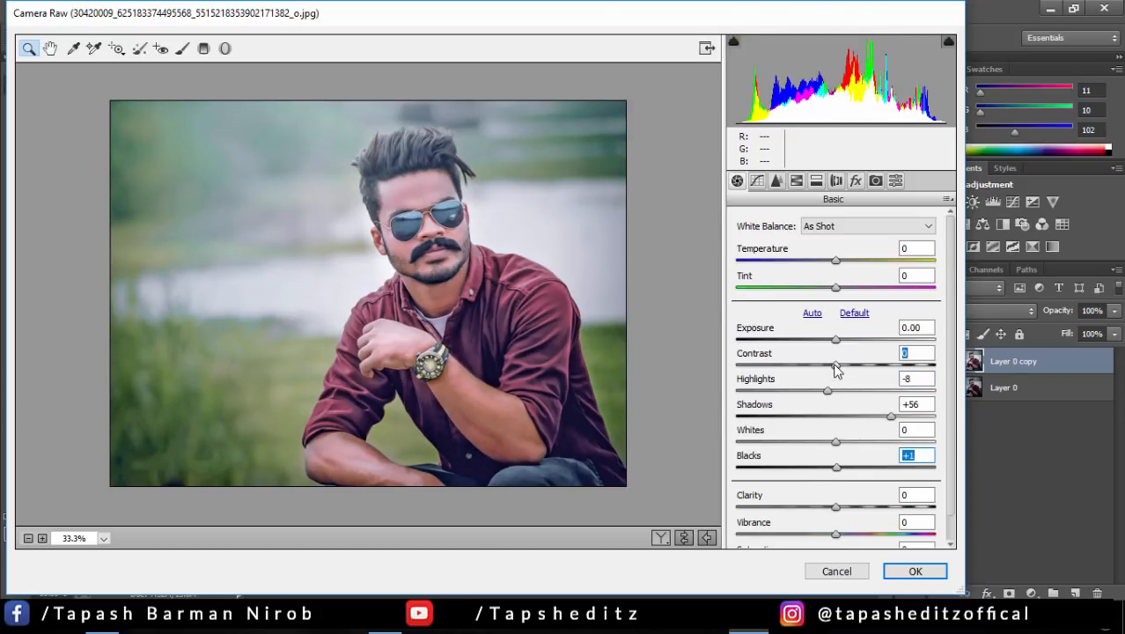
pyautogui.moveTo(835, 368); pyautogui.dragTo(839, 366)
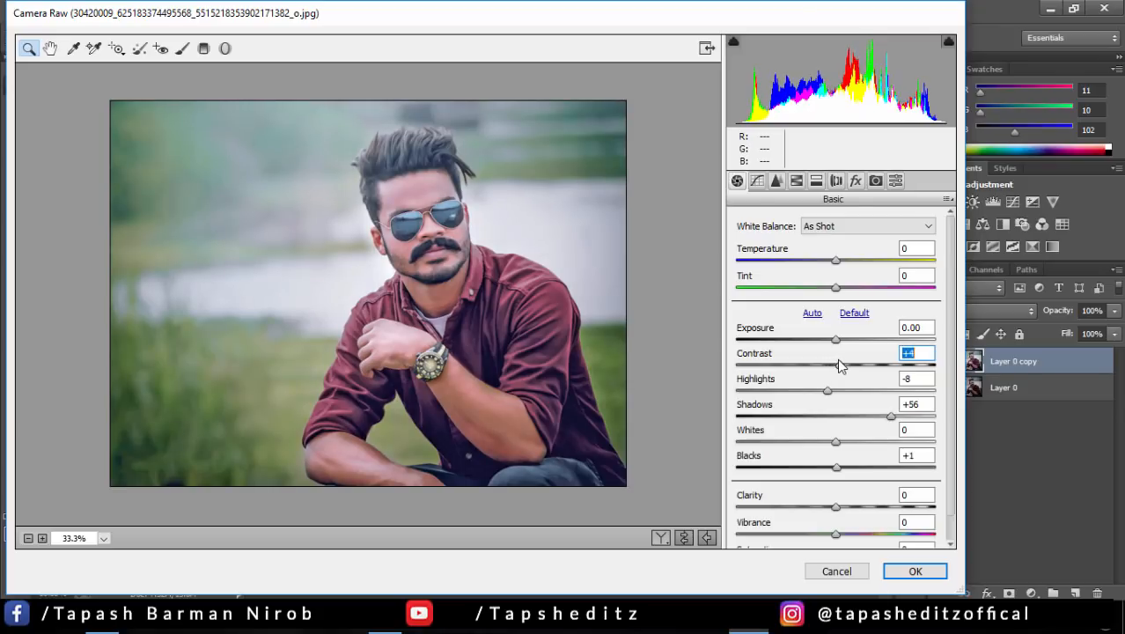
# - Set the white balance to Temperature -8 and Tint -6, and the noise reduction Luminance to 14
pyautogui.moveTo(950, 329); pyautogui.dragTo(952, 406)
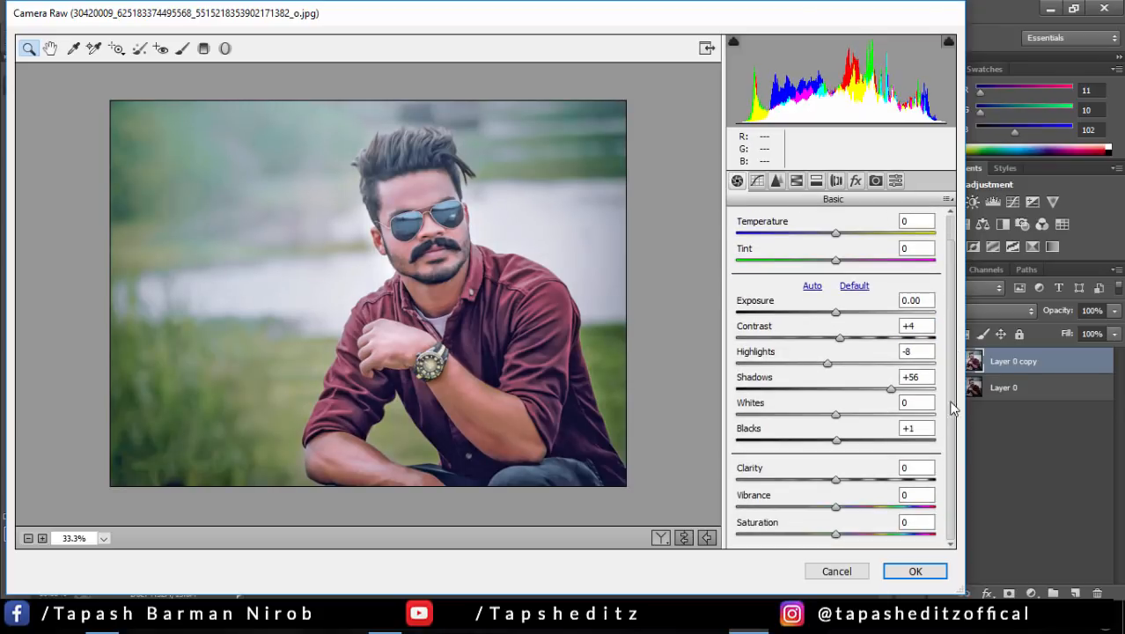
pyautogui.moveTo(836, 266); pyautogui.dragTo(826, 233)
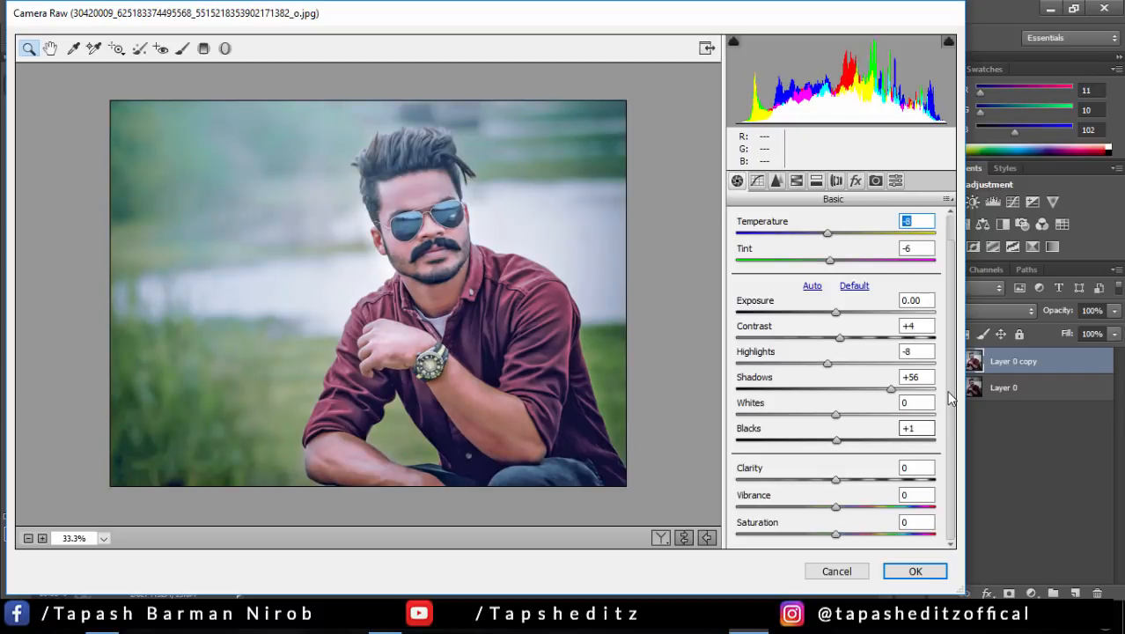
pyautogui.click(776, 180)
pyautogui.moveTo(755, 385); pyautogui.dragTo(765, 384)
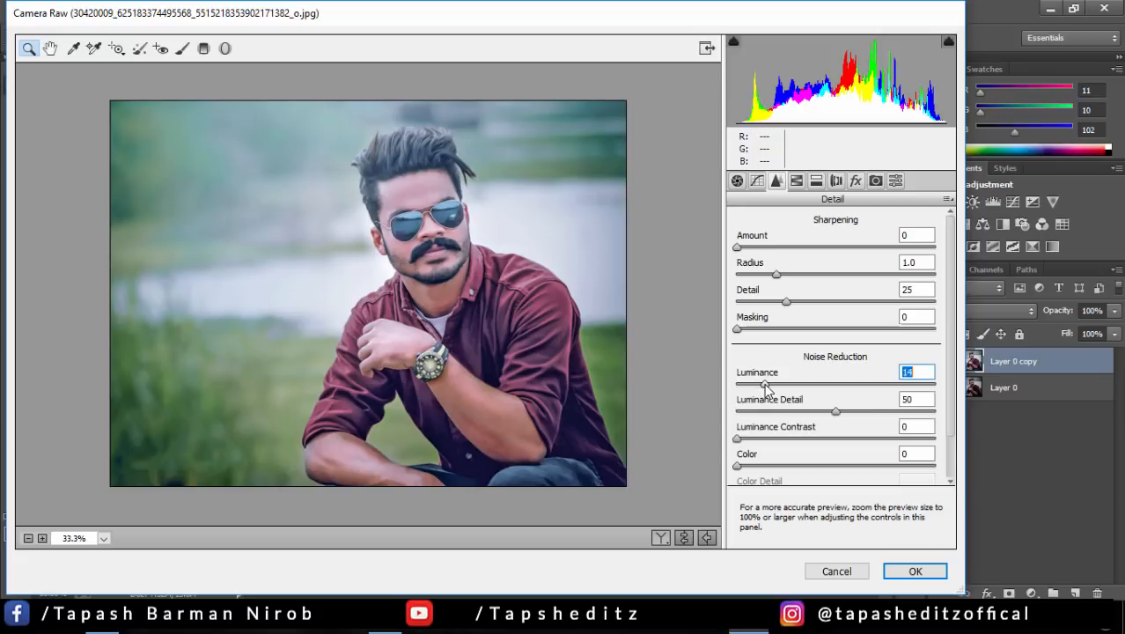
# - Set the HSL luminance of Reds to +51, Oranges to +55, Purples to +23 and Magentas to +24
pyautogui.click(797, 181)
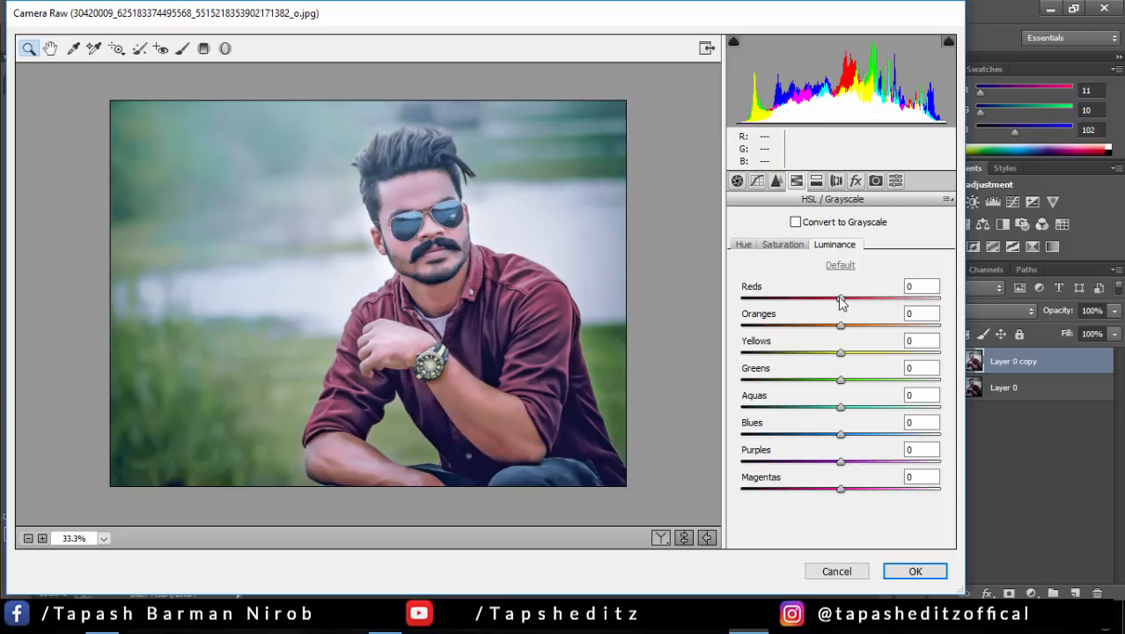
pyautogui.moveTo(840, 300); pyautogui.dragTo(891, 299)
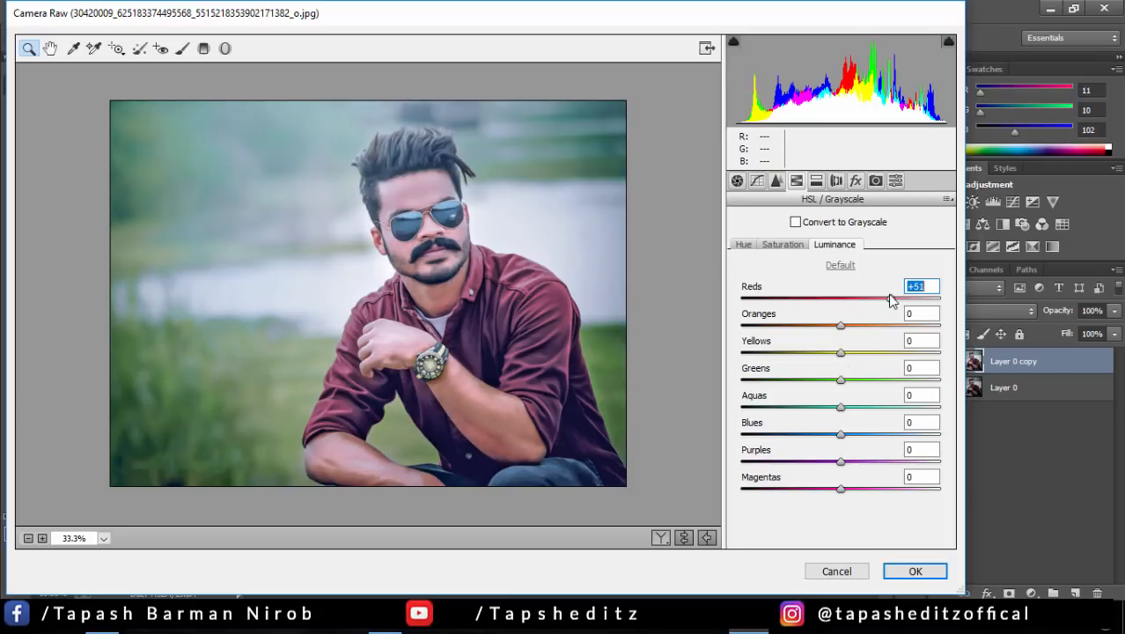
pyautogui.moveTo(840, 325); pyautogui.dragTo(895, 327)
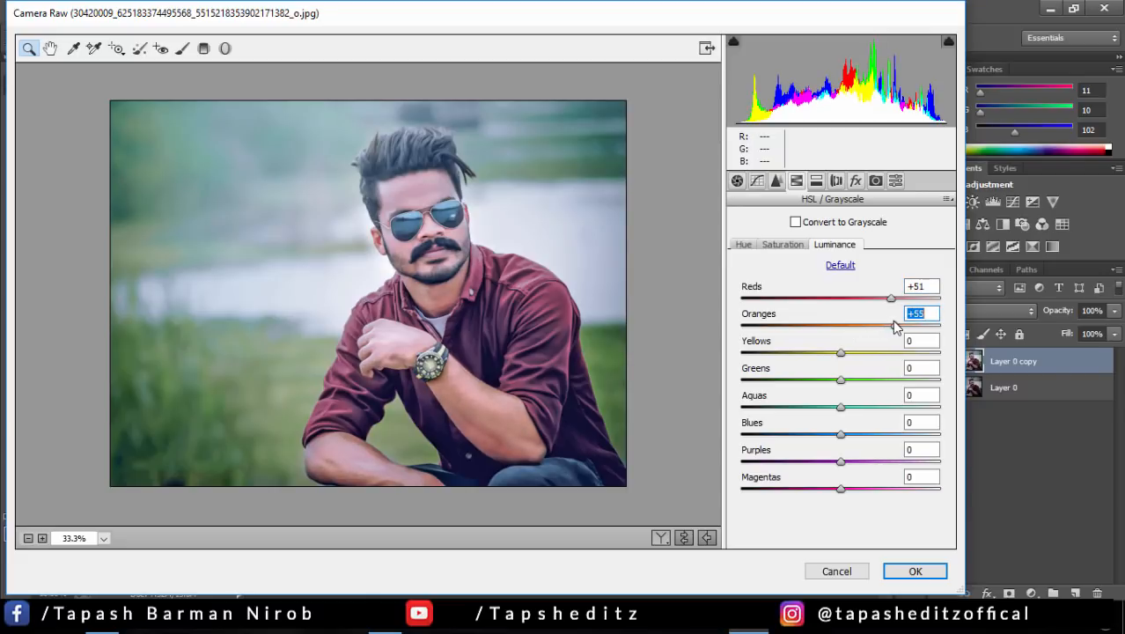
pyautogui.moveTo(840, 489); pyautogui.dragTo(866, 465)
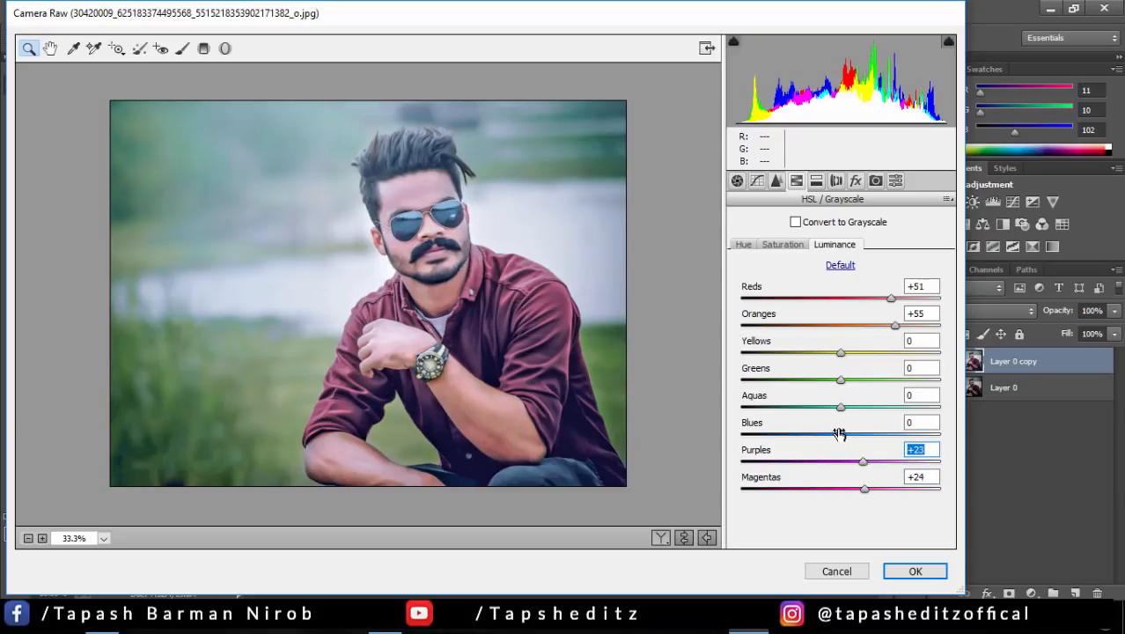
# - Set the HSL saturation of Oranges to +7, Greens to +26, Aquas to +57, Blues to +39 and Magentas to +18
pyautogui.moveTo(837, 405); pyautogui.dragTo(902, 405)
pyautogui.click(796, 246)
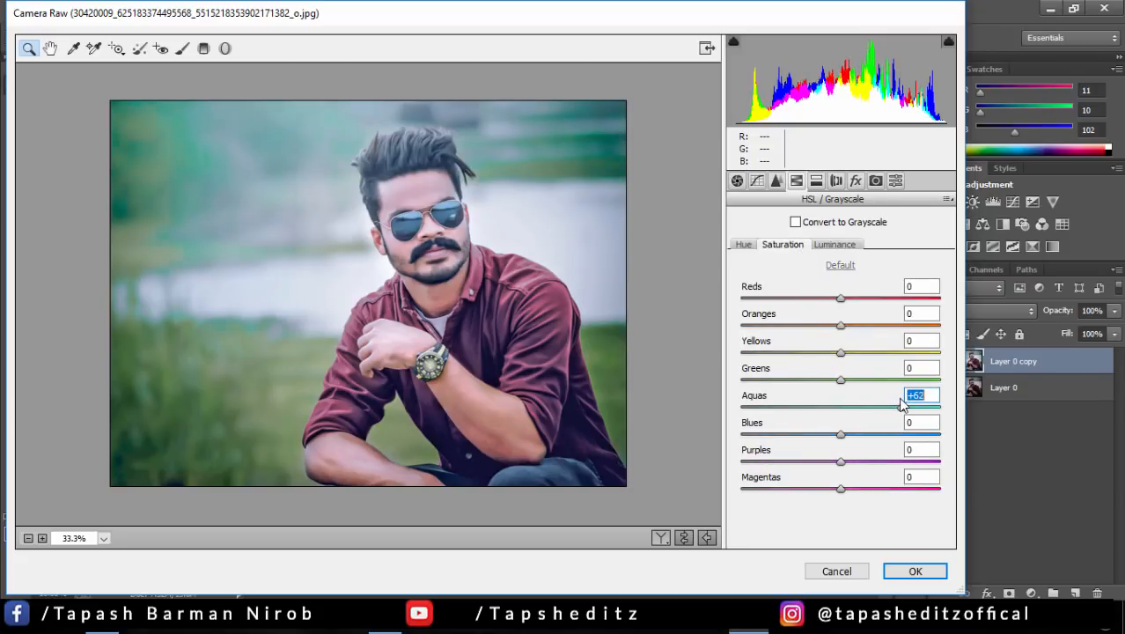
pyautogui.moveTo(840, 380); pyautogui.dragTo(896, 407)
pyautogui.moveTo(840, 434); pyautogui.dragTo(883, 422)
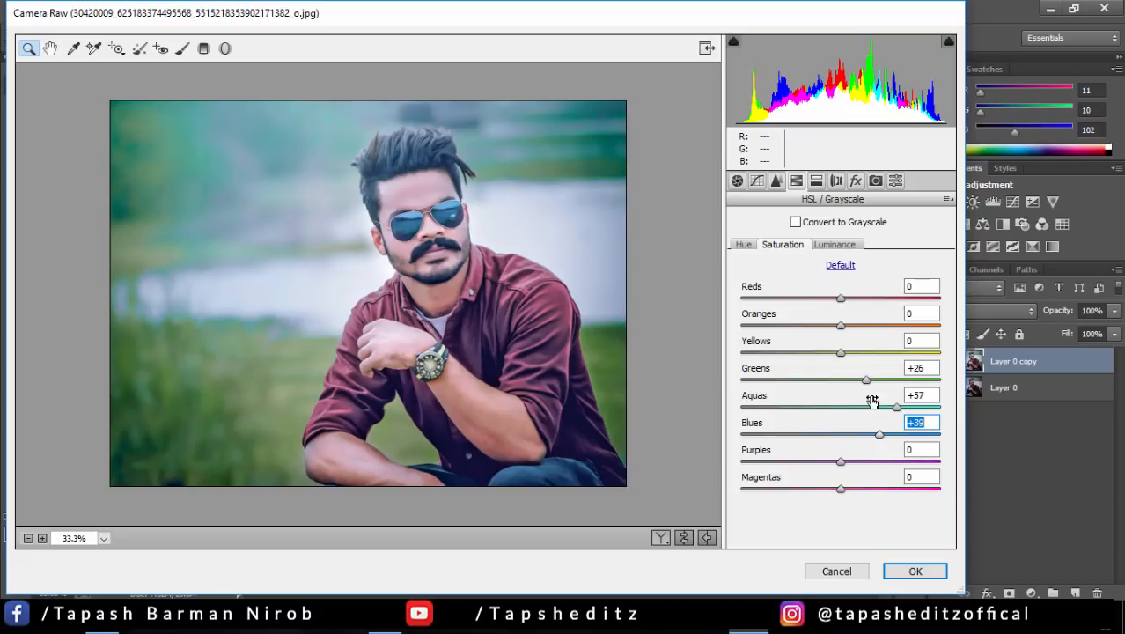
pyautogui.moveTo(841, 328); pyautogui.dragTo(847, 327)
pyautogui.moveTo(842, 494); pyautogui.dragTo(858, 495)
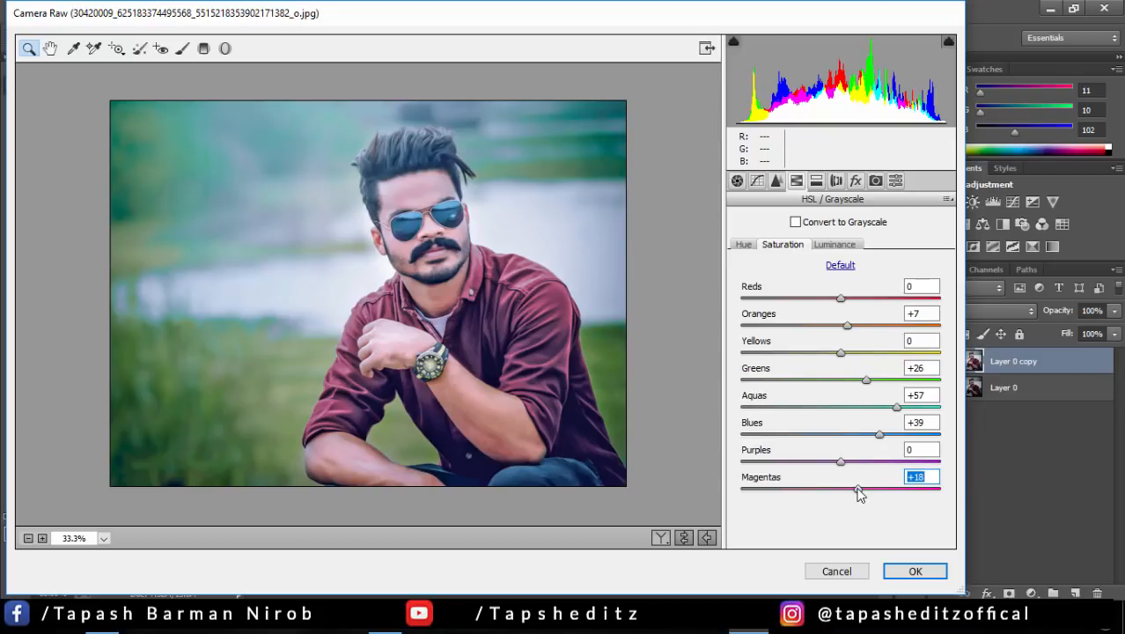
# - Set the HSL hue of Reds to +14, Oranges to -22, Greens to +43, Aquas to +44 and Magentas to +8
pyautogui.click(742, 246)
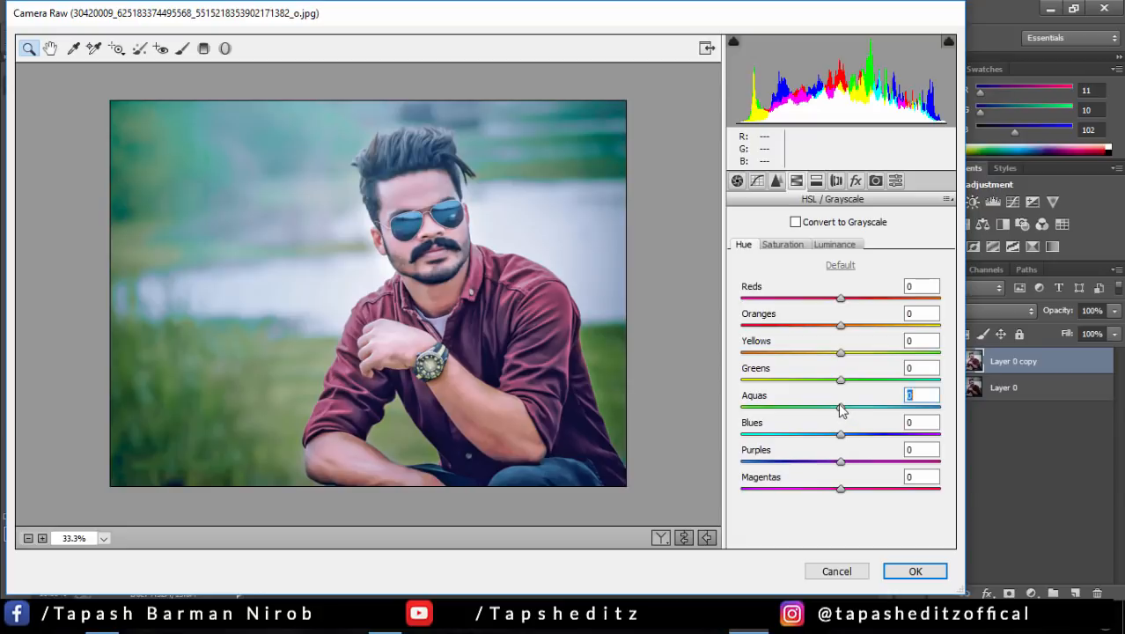
pyautogui.moveTo(840, 409); pyautogui.dragTo(886, 412)
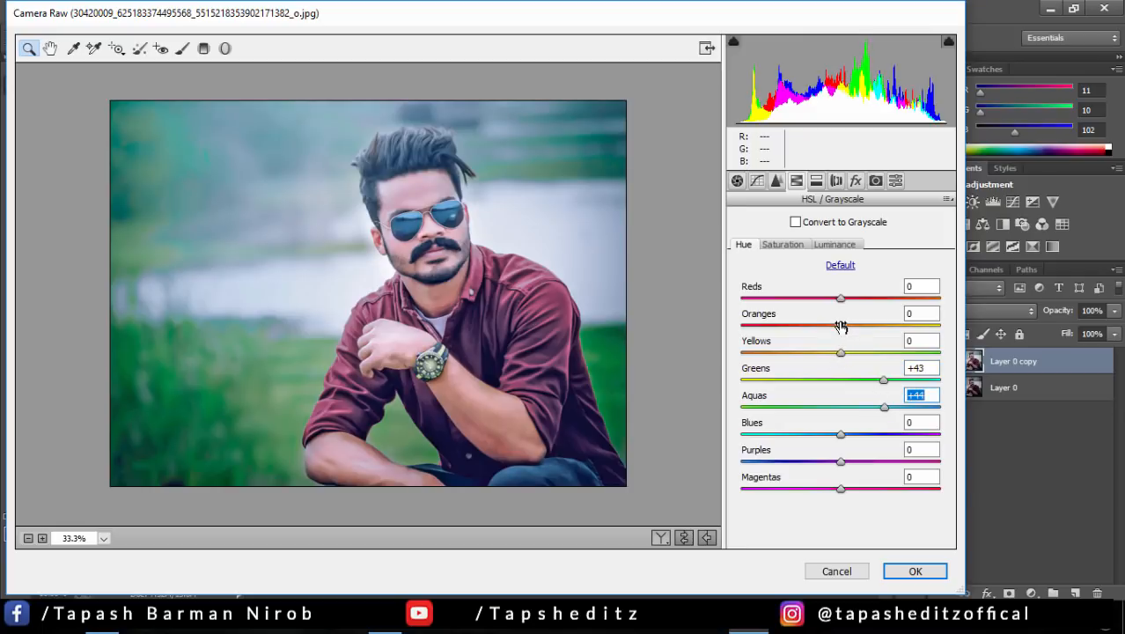
pyautogui.moveTo(841, 325); pyautogui.dragTo(818, 324)
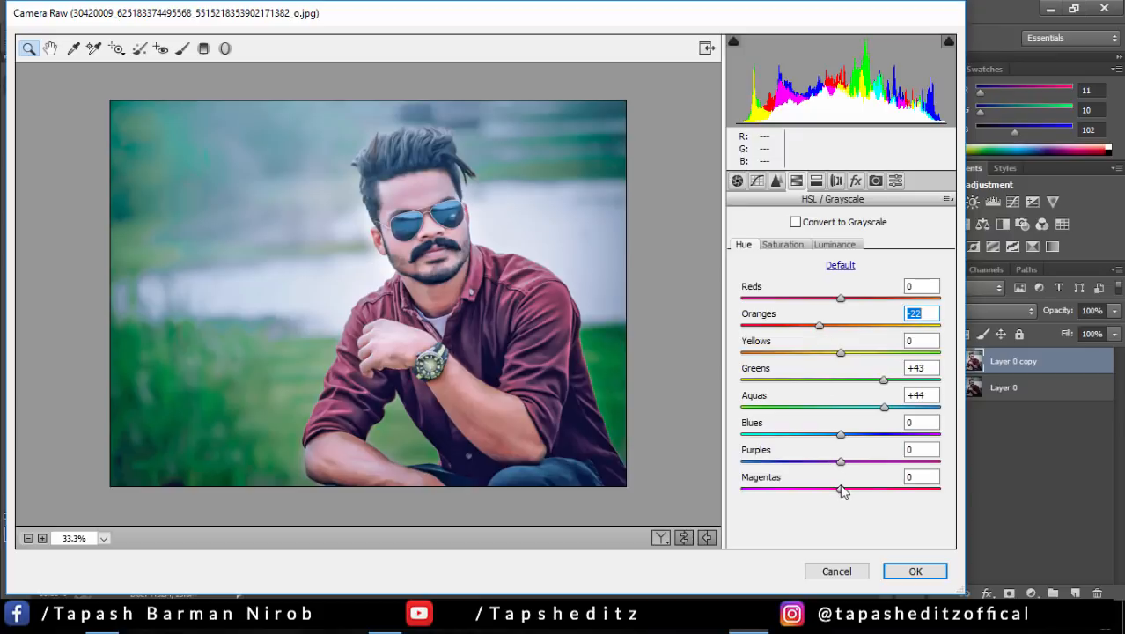
pyautogui.moveTo(842, 488)
pyautogui.mouseDown()
pyautogui.moveTo(876, 484)
pyautogui.moveTo(849, 476)
pyautogui.mouseUp()
pyautogui.moveTo(841, 299); pyautogui.dragTo(856, 301)
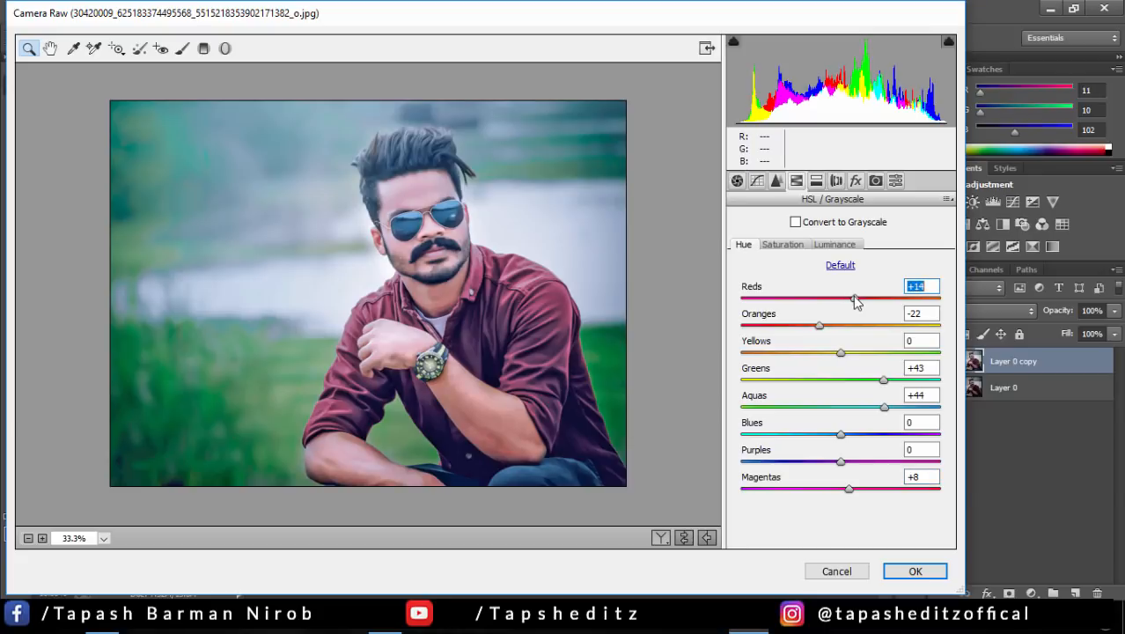
# - Lower the HSL luminance of Oranges to +40 and apply the Camera Raw Filter to the layer
pyautogui.click(472, 254)
pyautogui.click(834, 244)
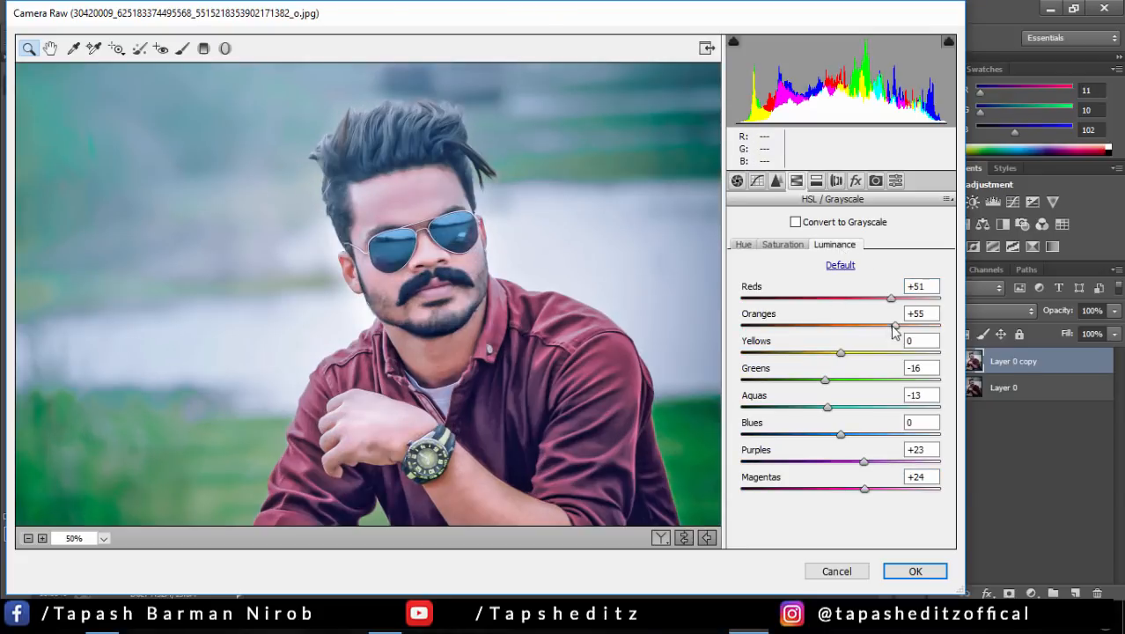
pyautogui.moveTo(892, 324); pyautogui.dragTo(880, 327)
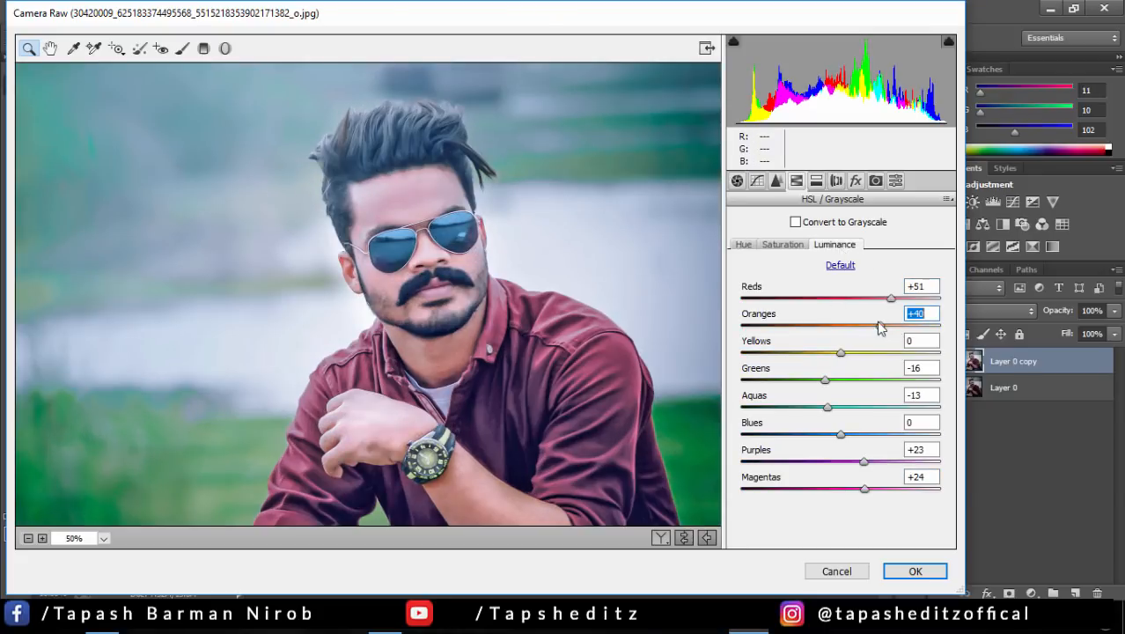
pyautogui.click(915, 571)
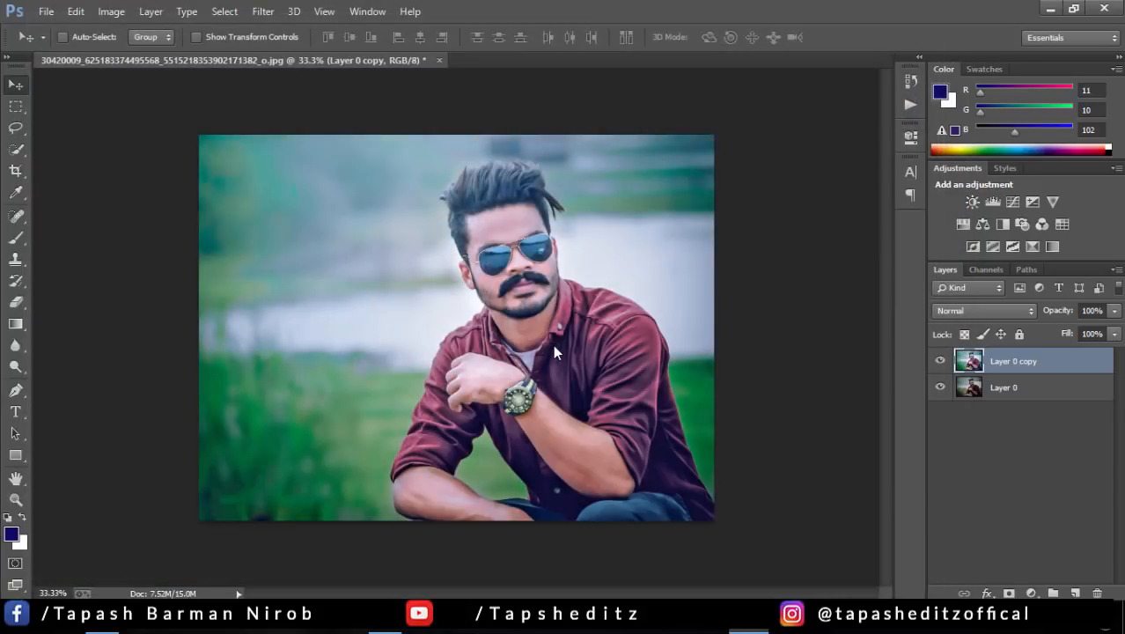
# - Compare the Camera Raw result with the original by hiding and showing the Layer 0 copy
pyautogui.click(940, 361)
pyautogui.click(941, 361)
pyautogui.hotkey('ctrl', '+')
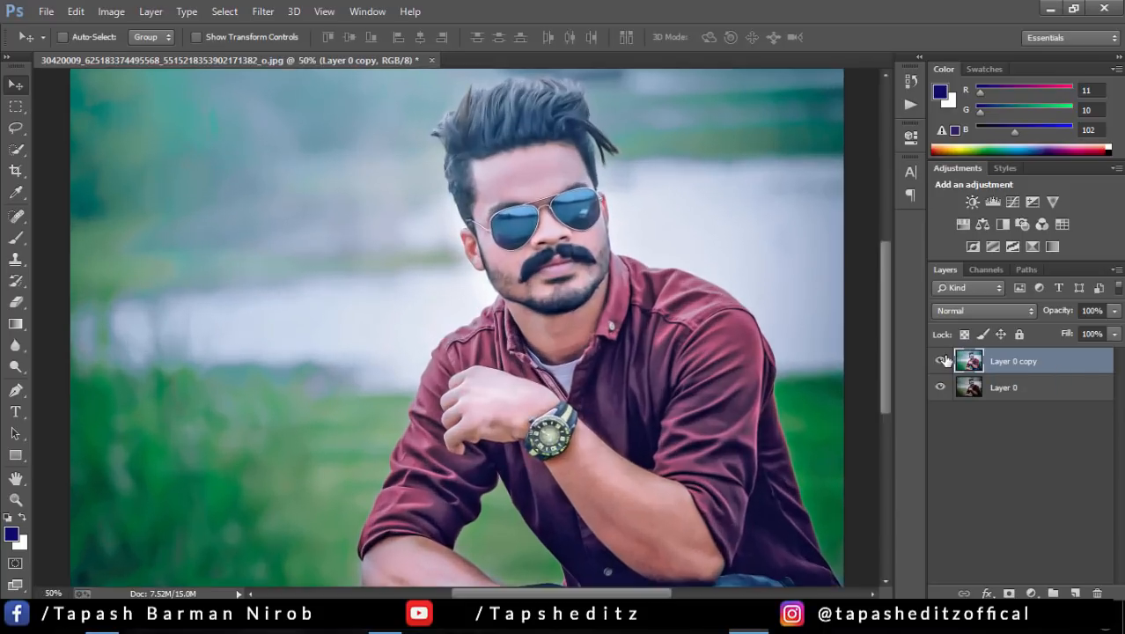
pyautogui.hotkey('ctrl', '-')
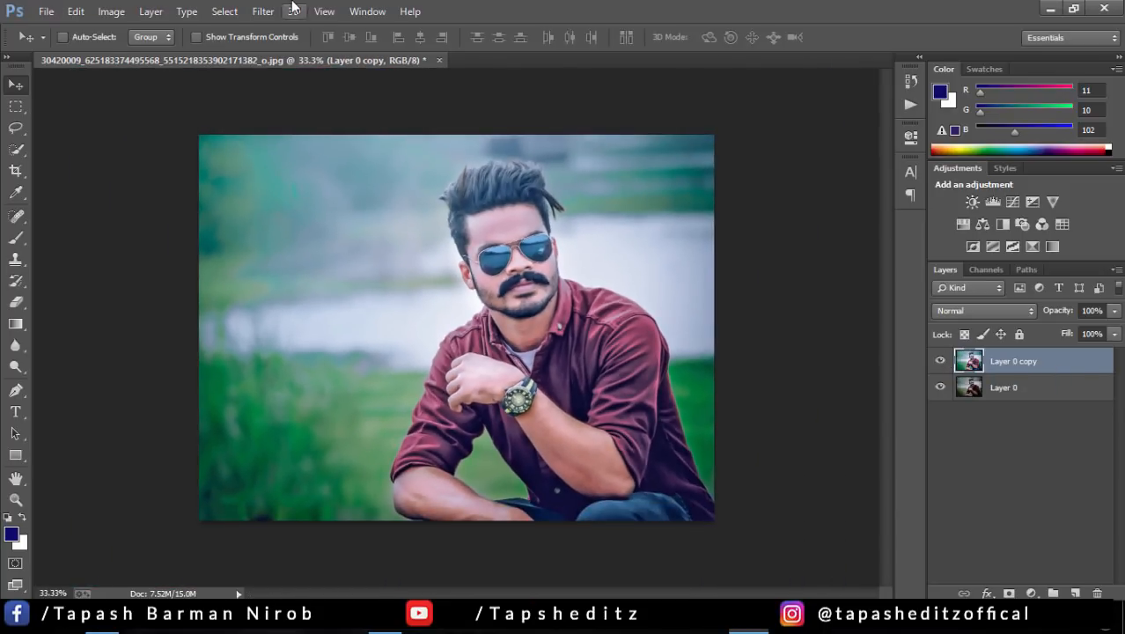
# - Activate the Smudge tool and enlarge its list of brush presets
pyautogui.hotkey('ctrl', '+')
pyautogui.hotkey('ctrl', '+')
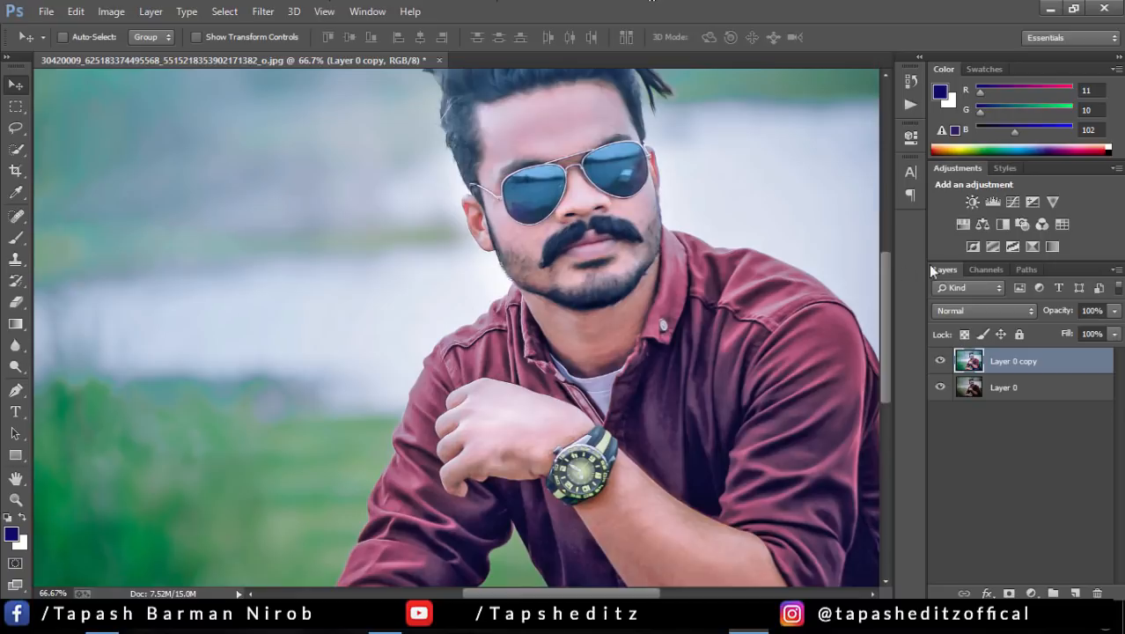
pyautogui.moveTo(890, 268); pyautogui.dragTo(891, 243)
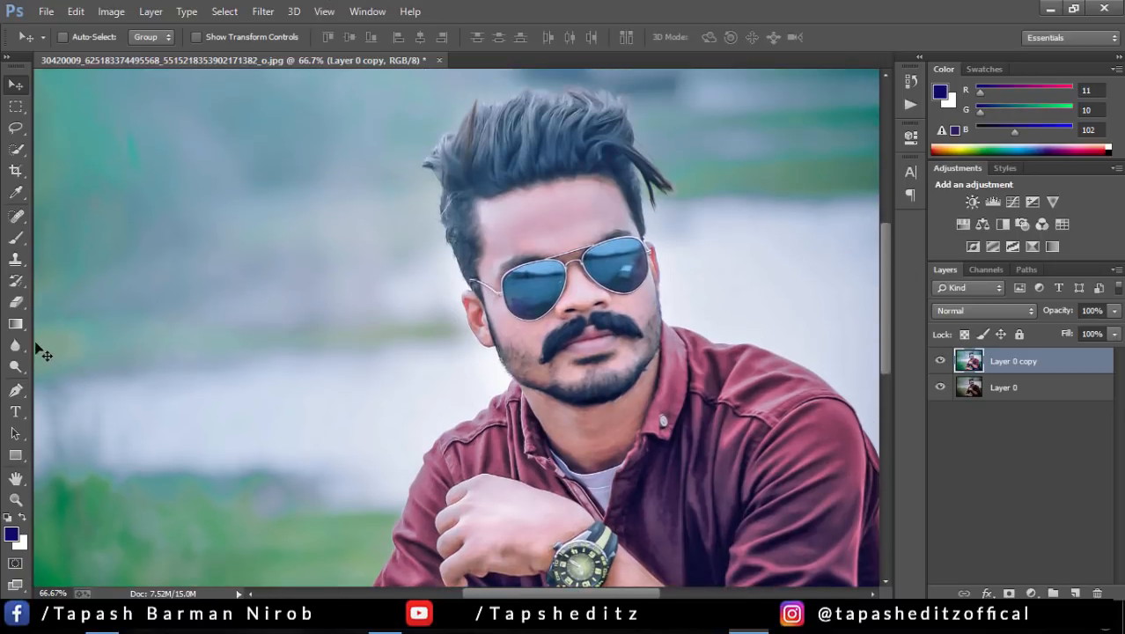
pyautogui.click(16, 366)
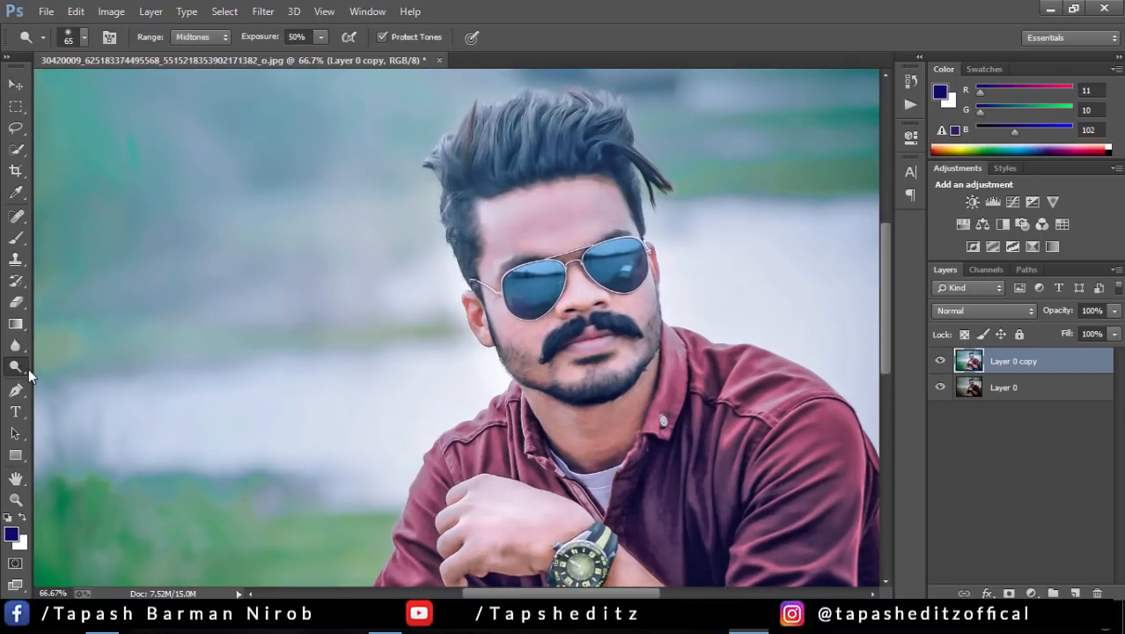
pyautogui.rightClick(29, 376)
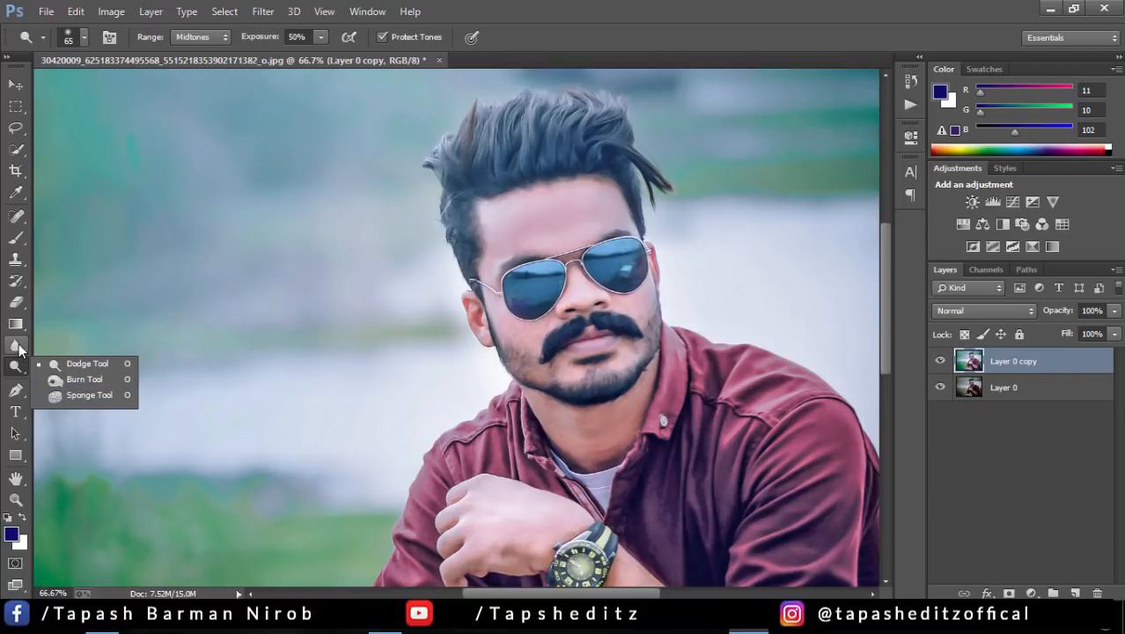
pyautogui.rightClick(19, 351)
pyautogui.click(83, 377)
pyautogui.click(84, 37)
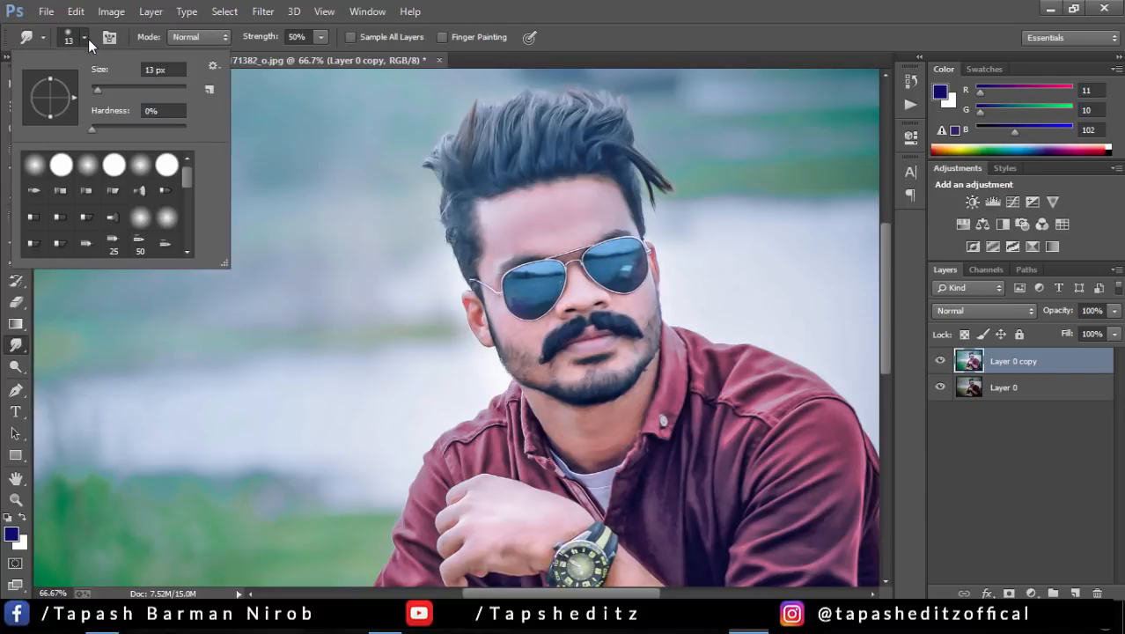
pyautogui.moveTo(223, 262); pyautogui.dragTo(334, 454)
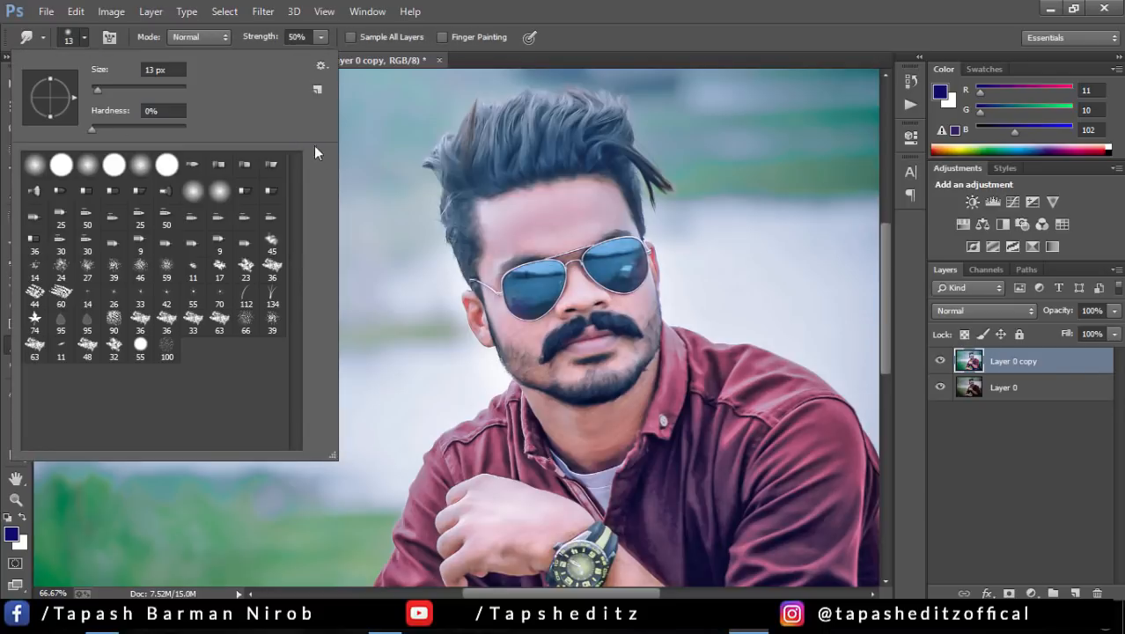
# - Load the SKIN SMOOTH BRUSH file from the PHOTOSHOP ETC > BRUSH folder on drive D into the brush presets
pyautogui.click(320, 65)
pyautogui.click(394, 286)
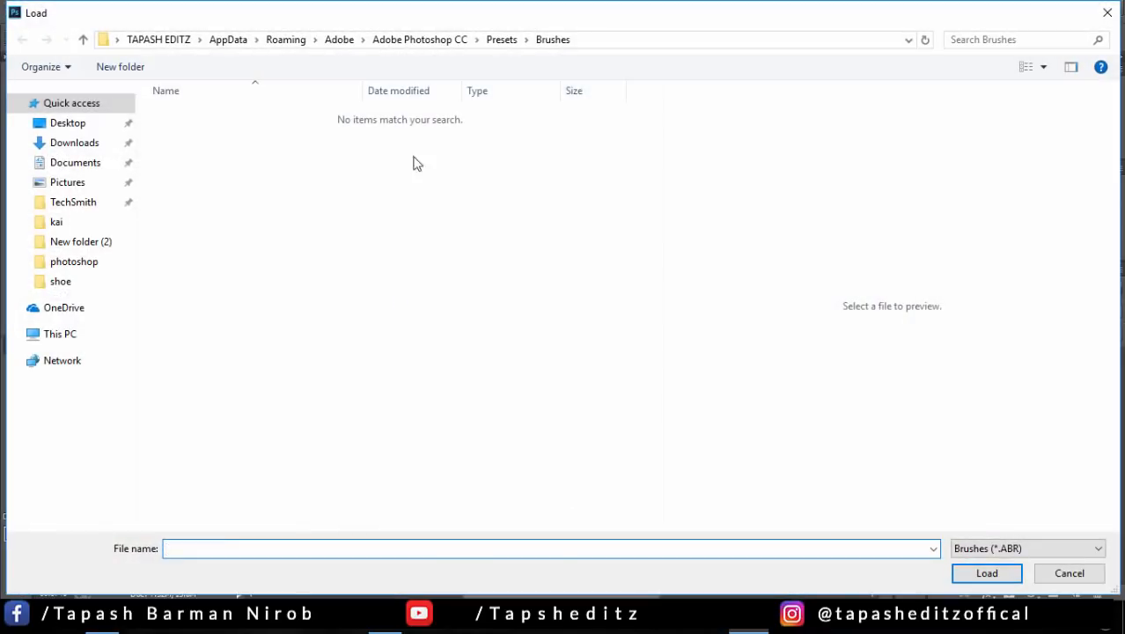
pyautogui.click(15, 334)
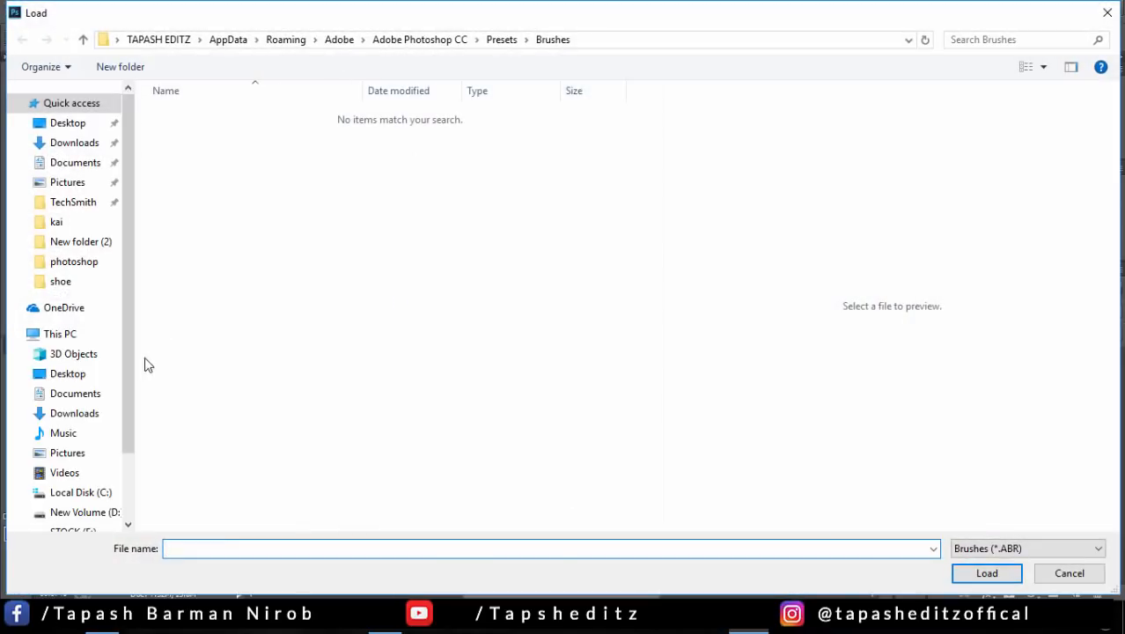
pyautogui.click(84, 511)
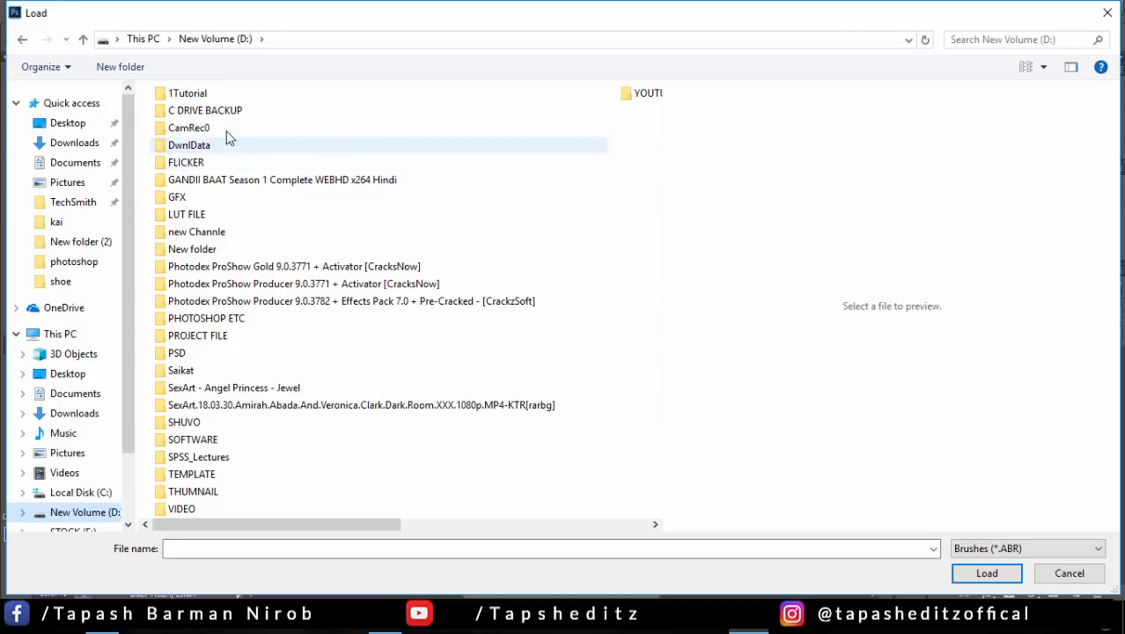
pyautogui.doubleClick(183, 353)
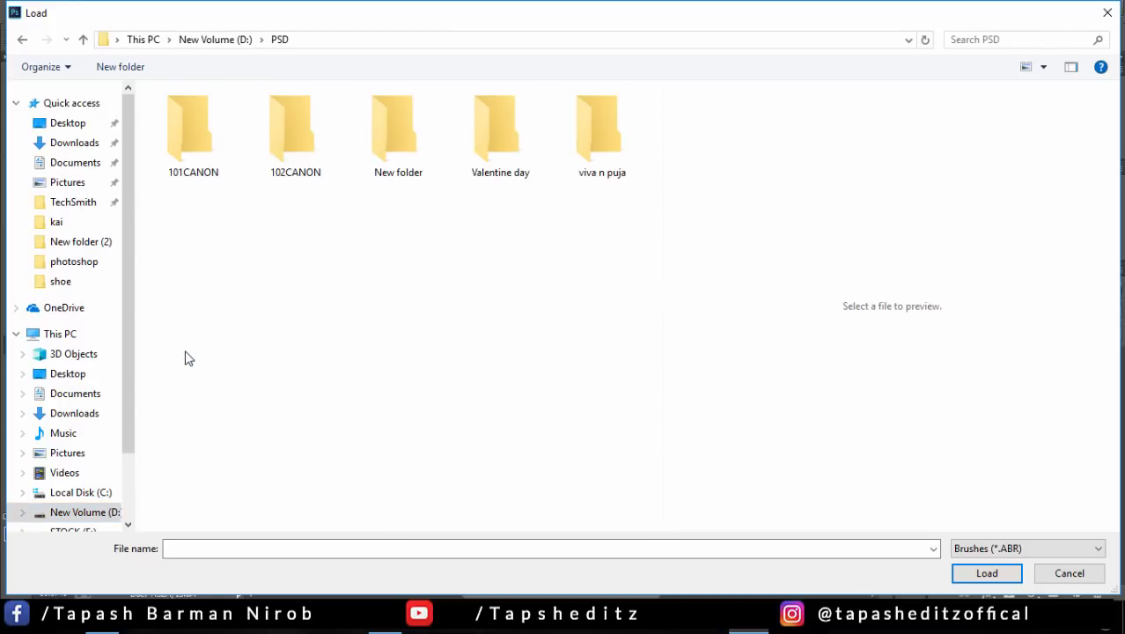
pyautogui.click(242, 41)
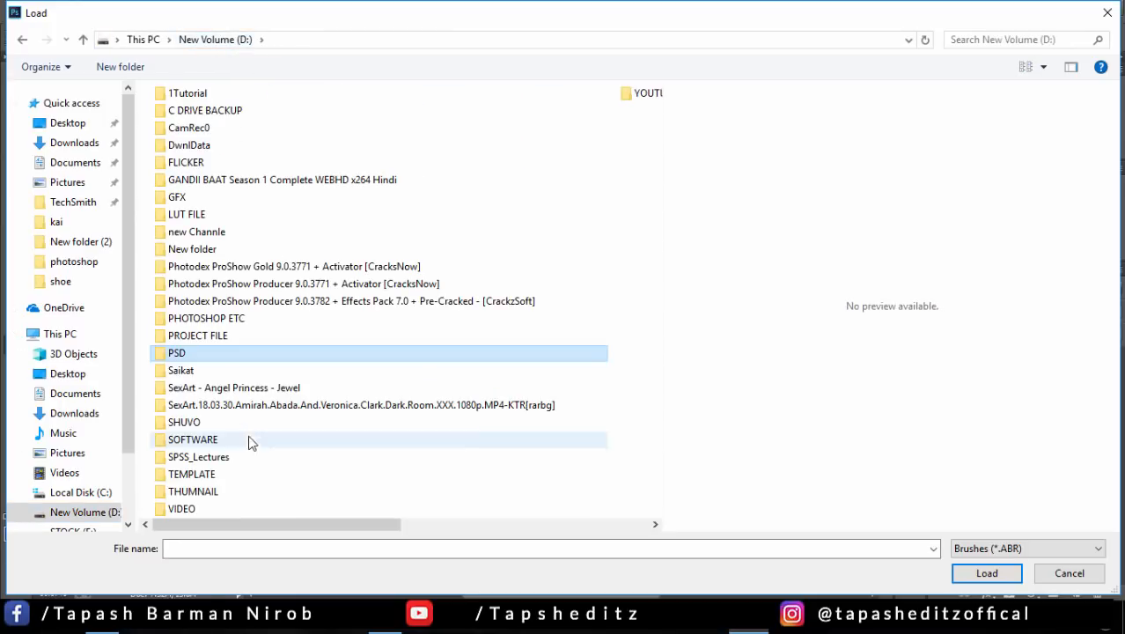
pyautogui.doubleClick(211, 318)
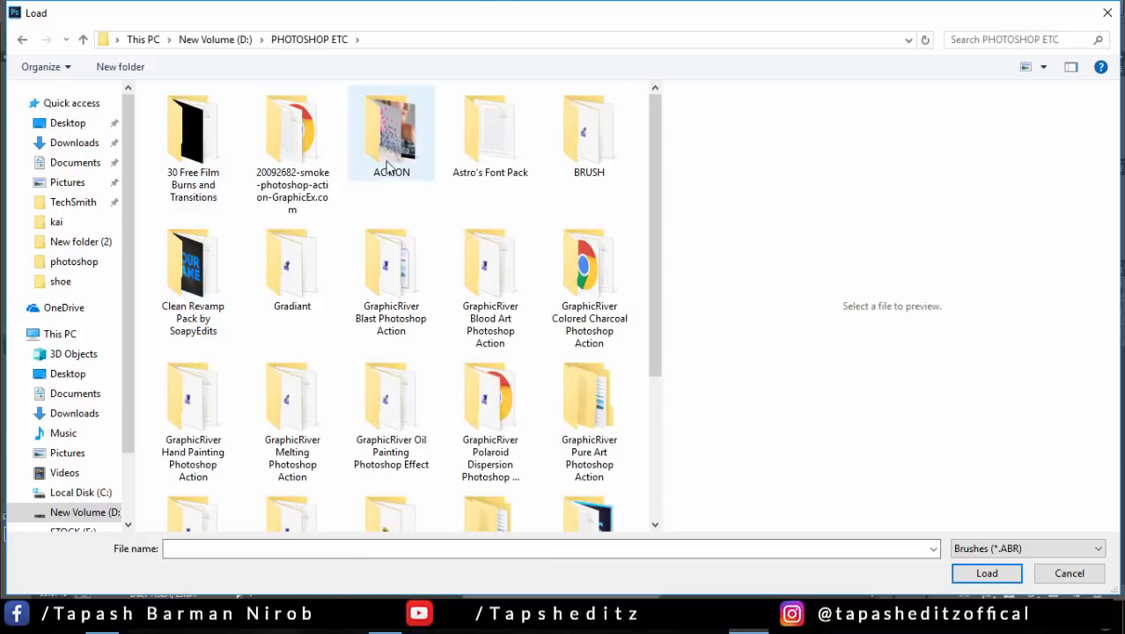
pyautogui.doubleClick(589, 154)
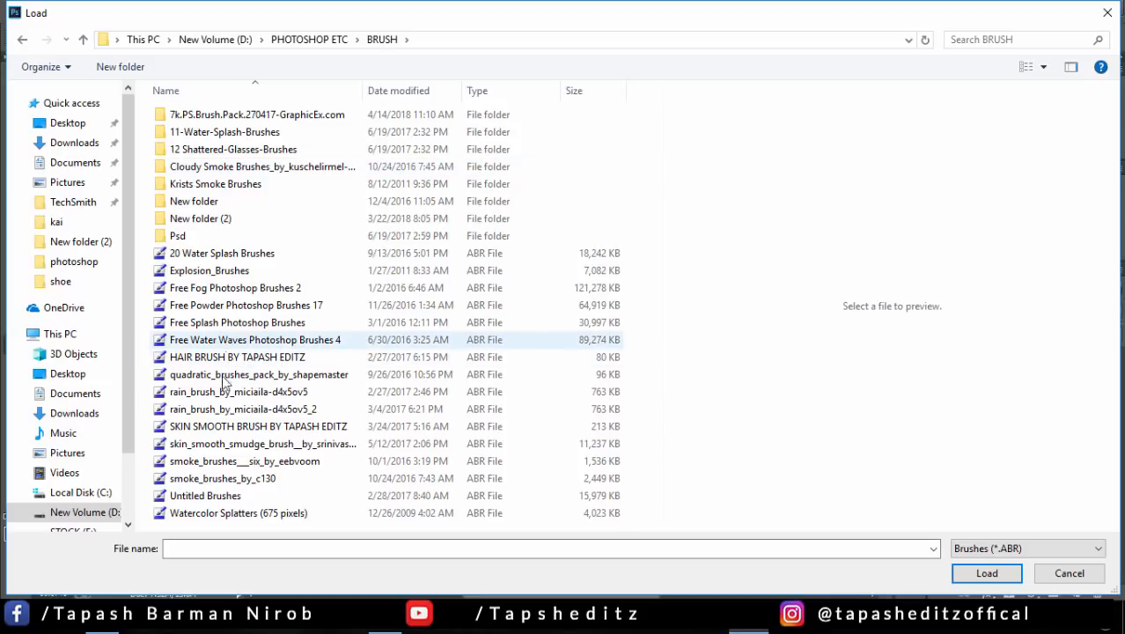
pyautogui.click(221, 426)
pyautogui.click(984, 573)
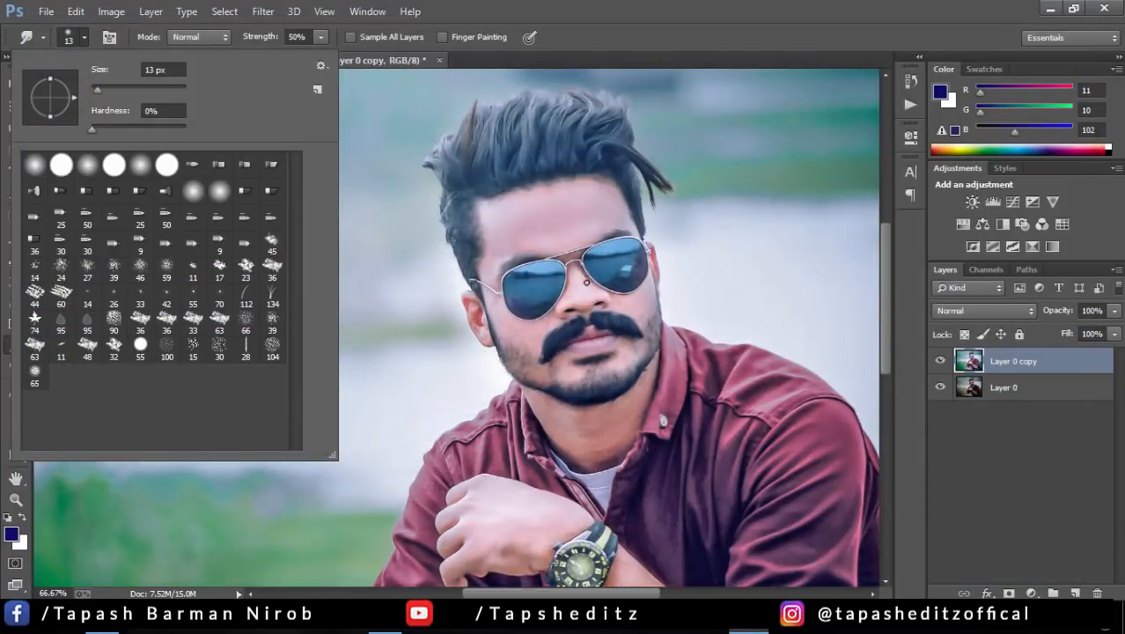
# - Choose the newly loaded 65 px skin smoothing brush and set the Smudge strength to 14%
pyautogui.click(39, 385)
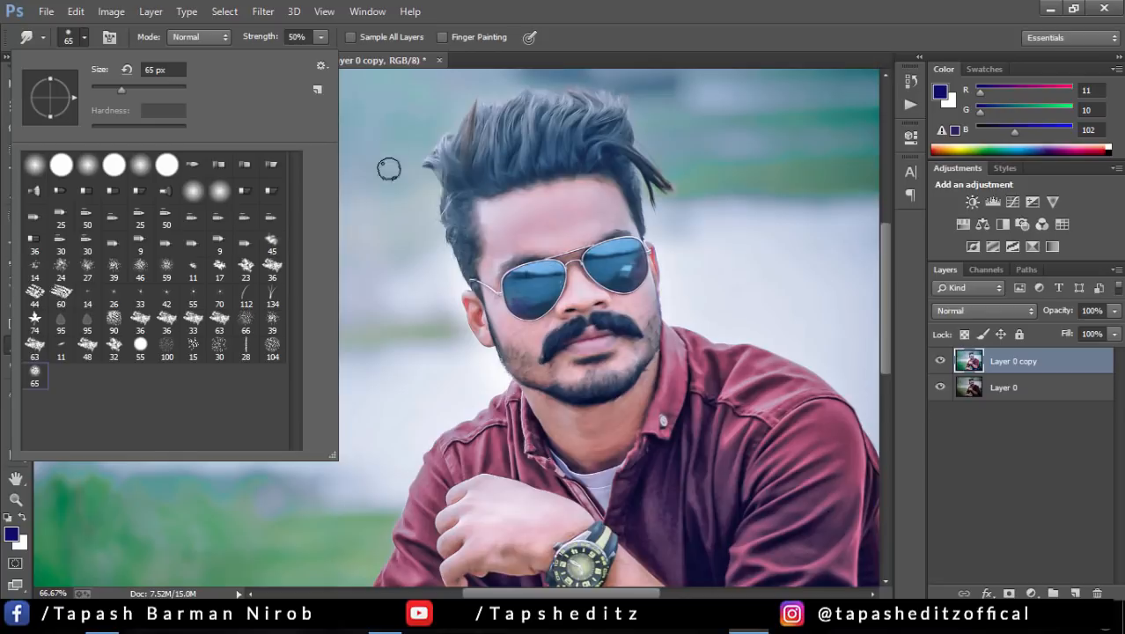
pyautogui.click(407, 103)
pyautogui.click(321, 37)
pyautogui.moveTo(321, 57); pyautogui.dragTo(290, 59)
pyautogui.click(548, 226)
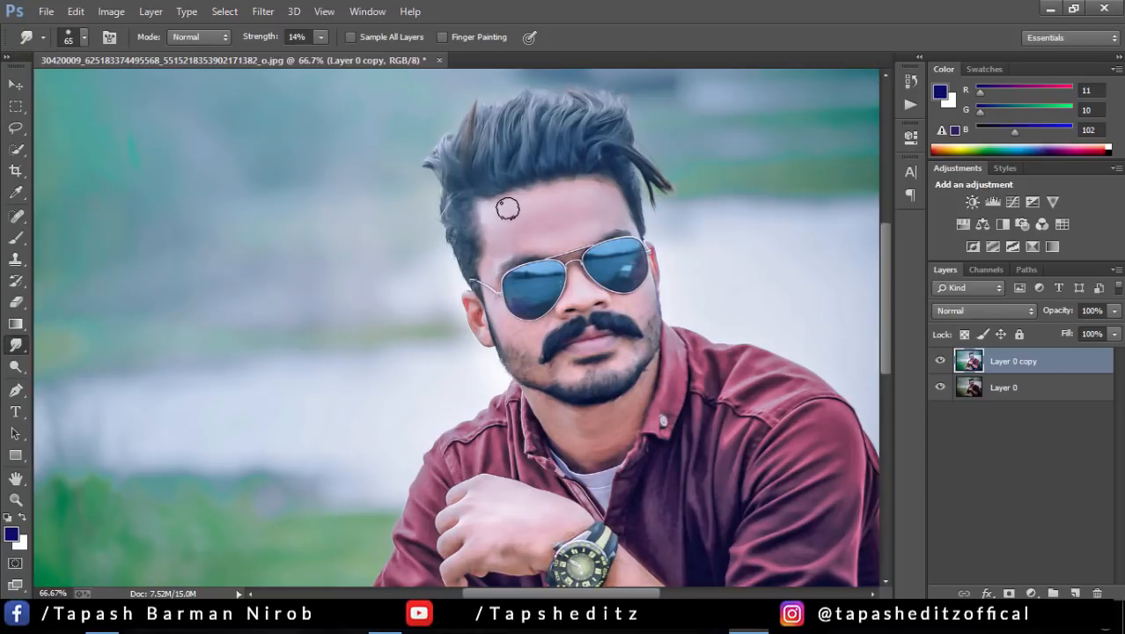
# - Smooth the skin on the man's forehead with smudge strokes, reducing the brush size to 40 px
pyautogui.moveTo(508, 208)
pyautogui.mouseDown()
pyautogui.moveTo(514, 239)
pyautogui.moveTo(567, 220)
pyautogui.moveTo(580, 199)
pyautogui.moveTo(596, 208)
pyautogui.moveTo(576, 231)
pyautogui.moveTo(513, 241)
pyautogui.moveTo(491, 268)
pyautogui.moveTo(499, 250)
pyautogui.moveTo(544, 243)
pyautogui.moveTo(579, 218)
pyautogui.mouseUp()
pyautogui.press('[')
pyautogui.press('[')
pyautogui.press('[')
pyautogui.scroll(-2, 886, 278)
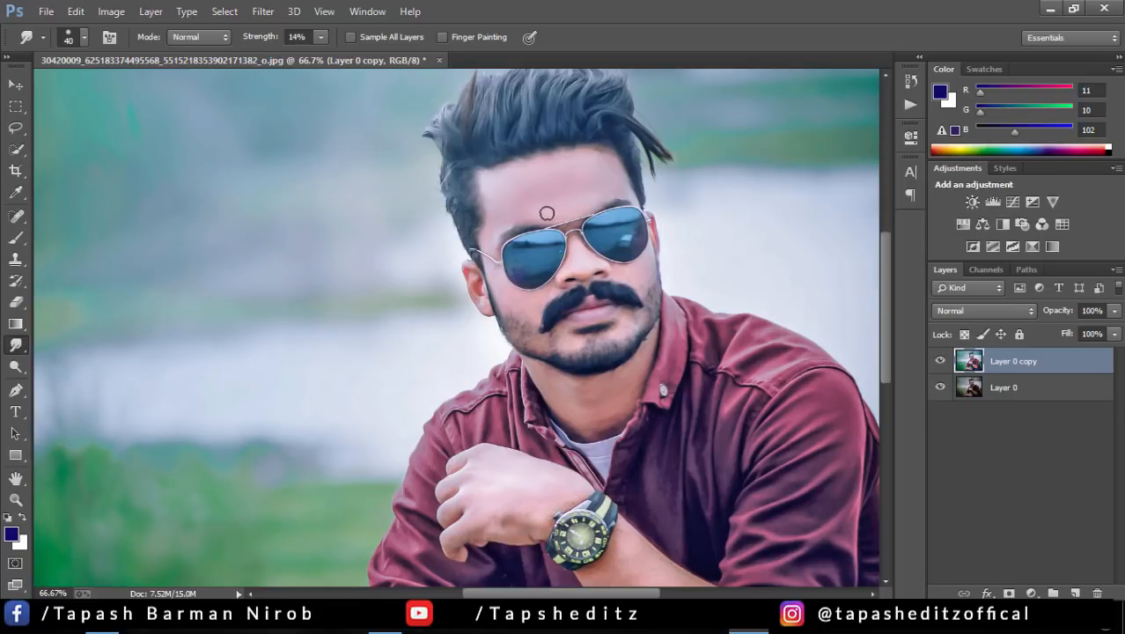
pyautogui.scroll(-5, 887, 376)
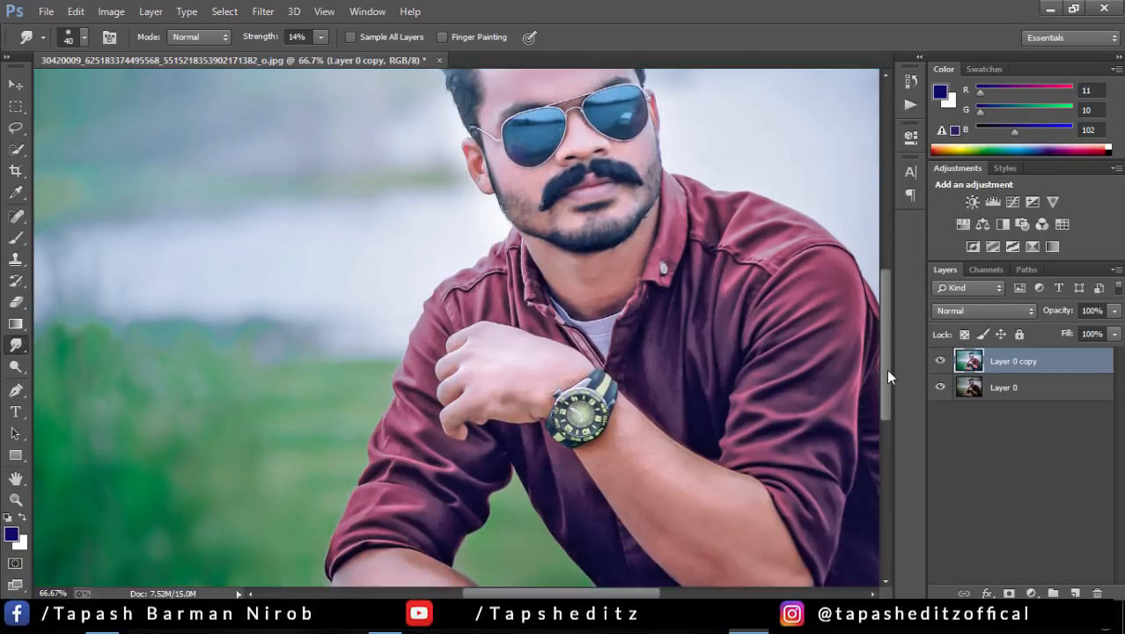
pyautogui.scroll(-3, 888, 377)
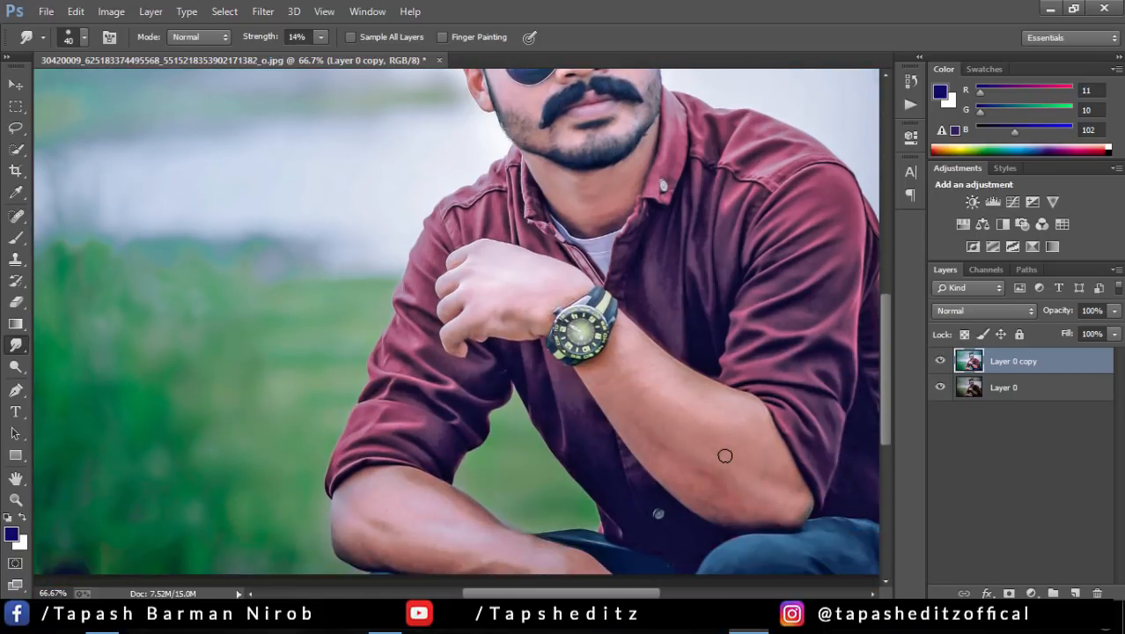
# - View the whole photo and toggle the Layer 0 copy's visibility to check the smoothed skin against the original
pyautogui.hotkey('ctrl', '-')
pyautogui.hotkey('ctrl', '-')
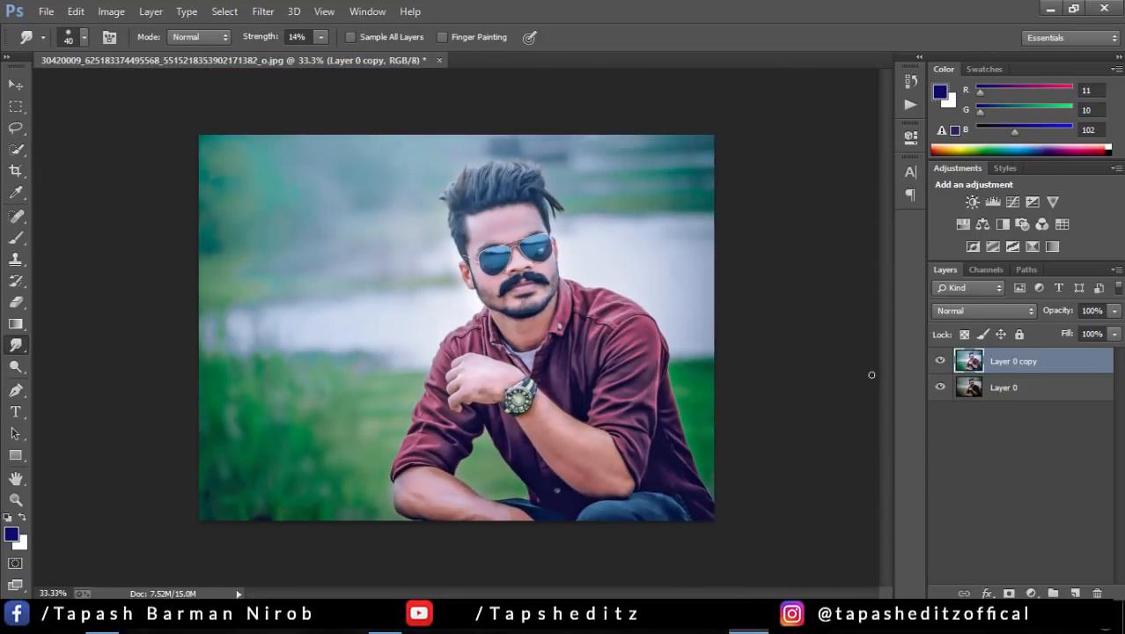
pyautogui.click(940, 361)
pyautogui.click(940, 361)
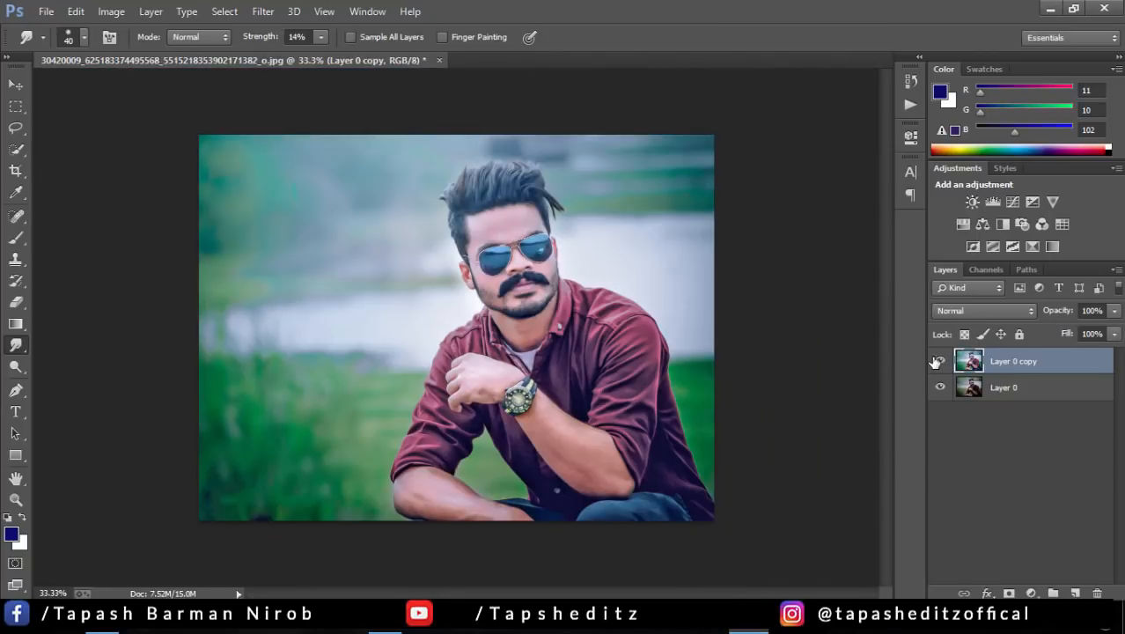
# - Add a Selective Color adjustment layer and set its Reds to Cyan -4, Magenta +29 and Black +20
pyautogui.click(1031, 247)
pyautogui.moveTo(774, 132); pyautogui.dragTo(159, 129)
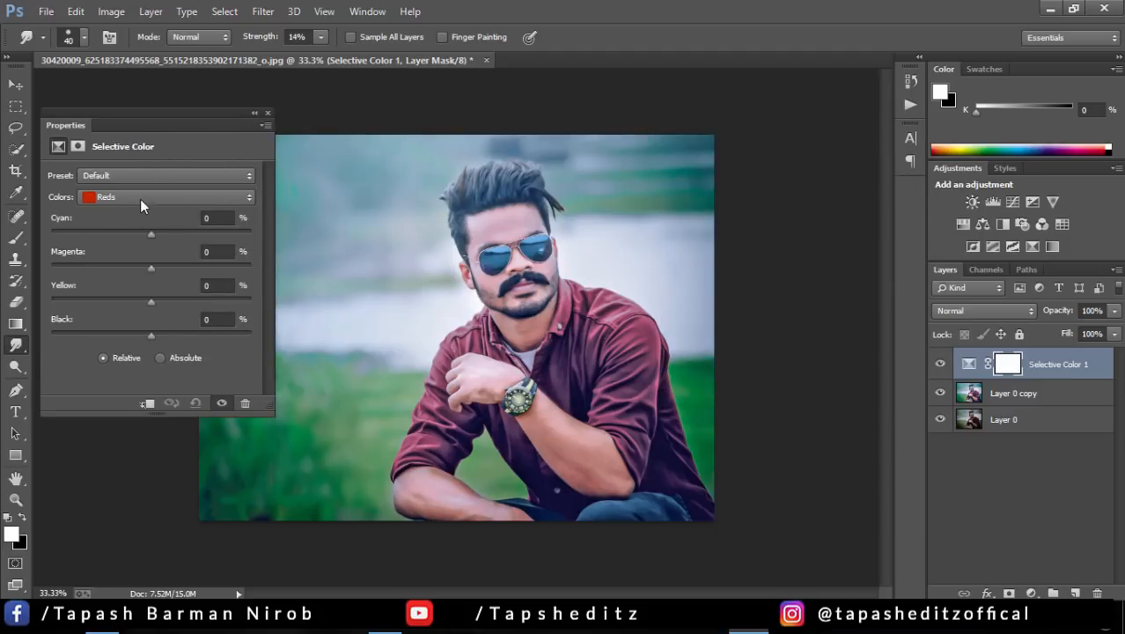
pyautogui.click(140, 199)
pyautogui.click(139, 209)
pyautogui.moveTo(149, 336)
pyautogui.mouseDown()
pyautogui.moveTo(139, 333)
pyautogui.moveTo(181, 333)
pyautogui.moveTo(140, 334)
pyautogui.moveTo(170, 337)
pyautogui.mouseUp()
pyautogui.moveTo(154, 267); pyautogui.dragTo(146, 227)
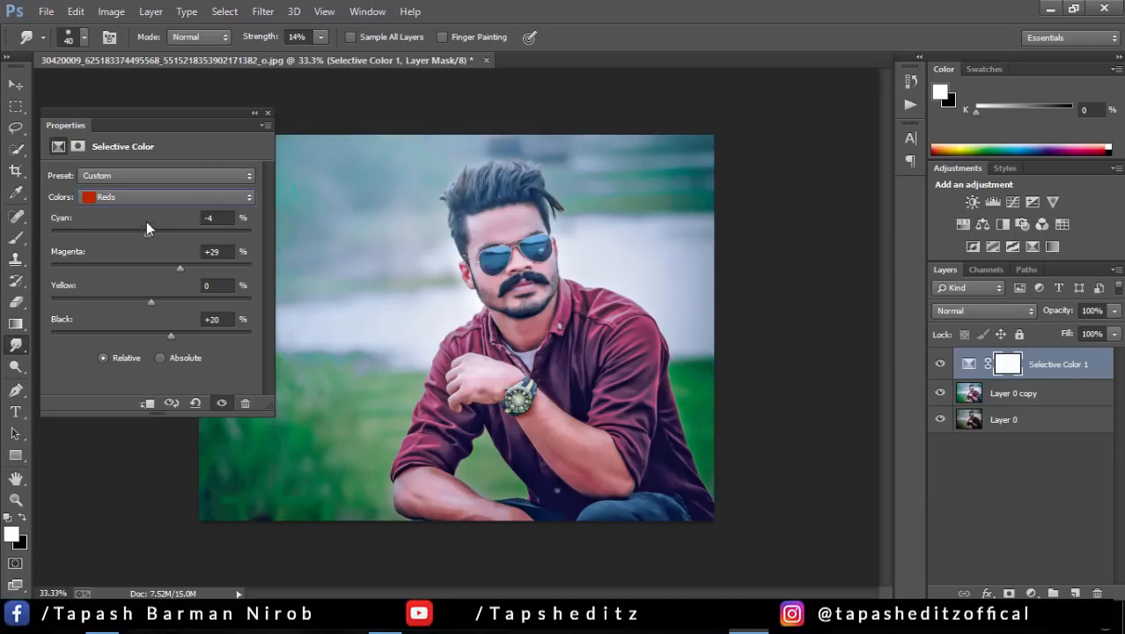
# - Set the Selective Color Yellows to Cyan -31, Magenta +40, Yellow -37 and Black +38
pyautogui.click(143, 197)
pyautogui.click(123, 227)
pyautogui.moveTo(154, 332); pyautogui.dragTo(115, 331)
pyautogui.moveTo(151, 234); pyautogui.dragTo(121, 229)
pyautogui.moveTo(151, 267); pyautogui.dragTo(108, 300)
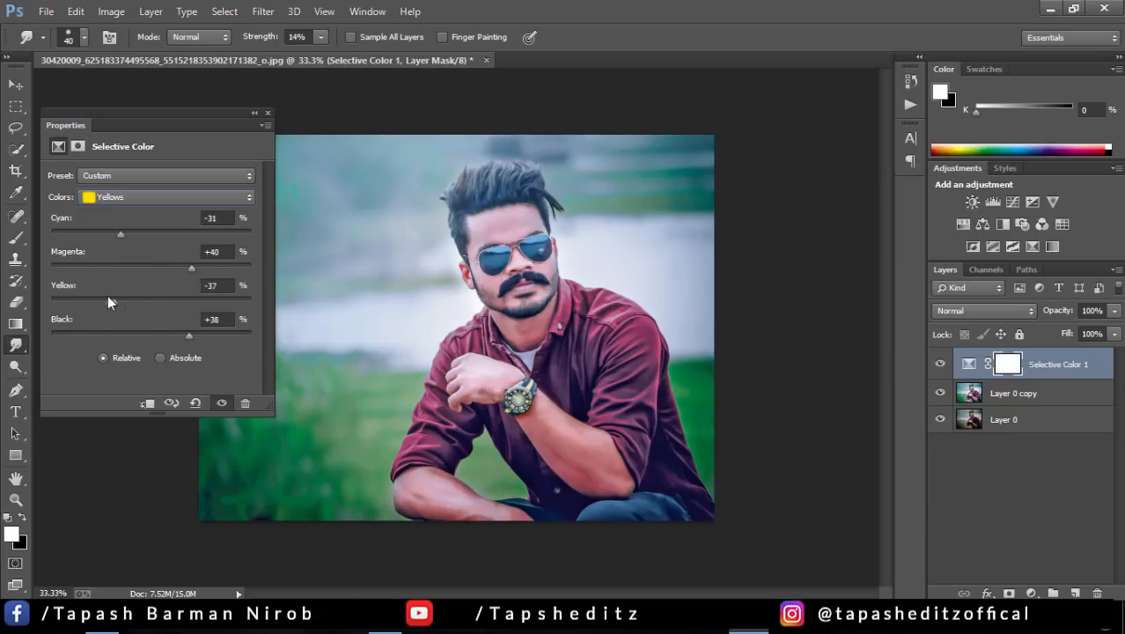
# - Adjust the Selective Color Greens, raising Magenta to about +25, lowering Black and fine-tuning Cyan and Yellow
pyautogui.click(124, 197)
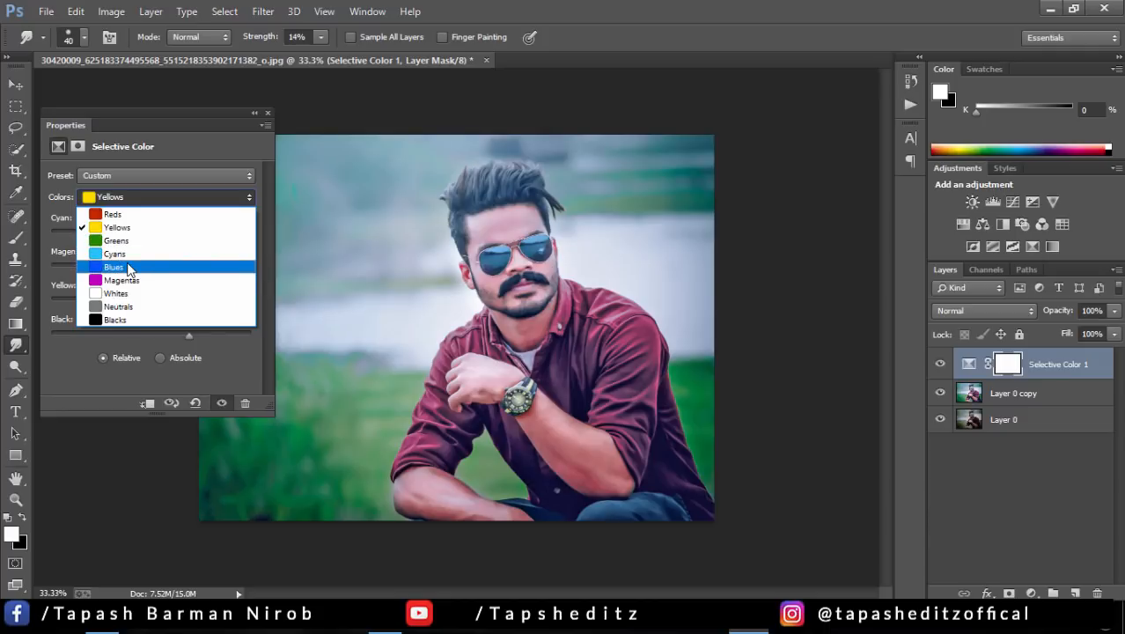
pyautogui.click(117, 240)
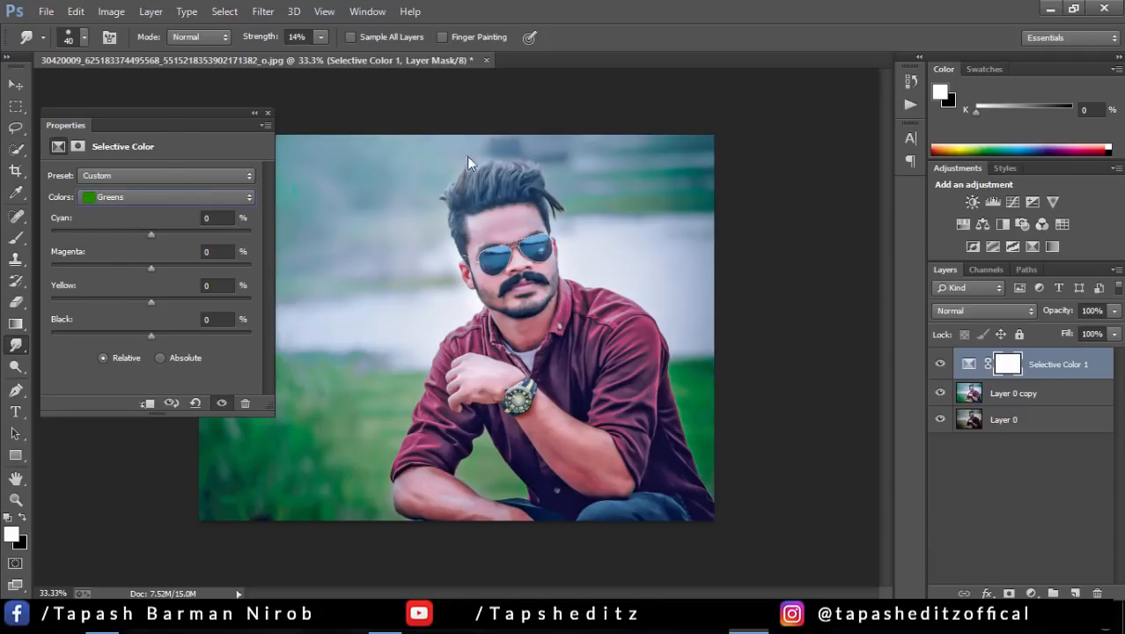
pyautogui.moveTo(467, 156); pyautogui.dragTo(915, 156)
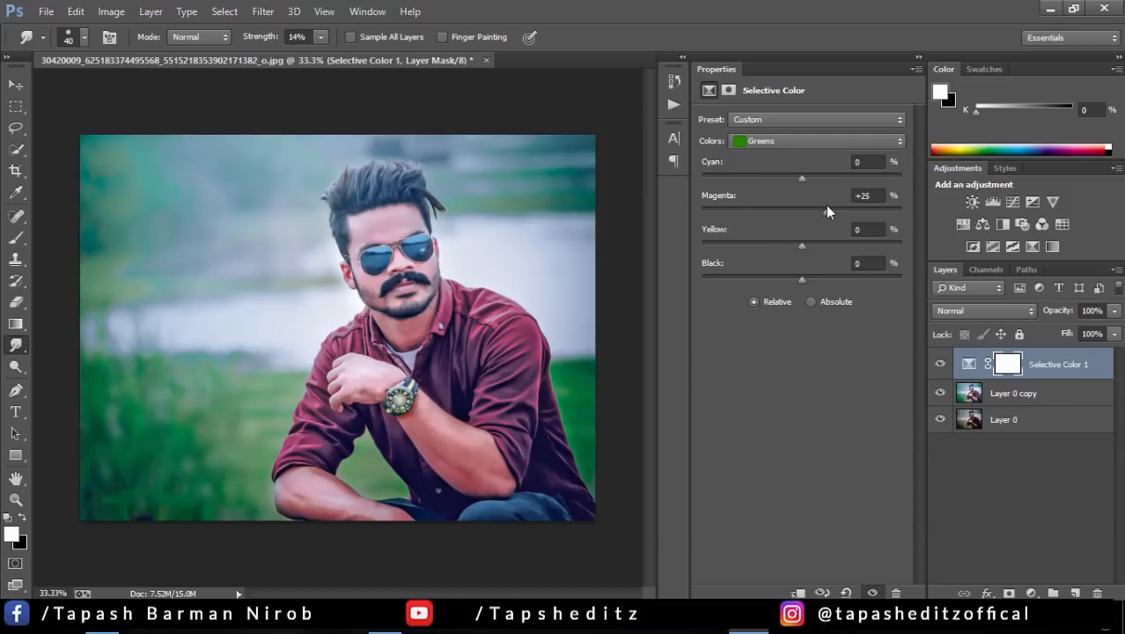
pyautogui.moveTo(825, 205)
pyautogui.mouseDown()
pyautogui.moveTo(788, 200)
pyautogui.moveTo(829, 200)
pyautogui.mouseUp()
pyautogui.moveTo(801, 244); pyautogui.dragTo(789, 268)
pyautogui.moveTo(779, 176); pyautogui.dragTo(818, 179)
# - Set the Selective Color Blues to Yellow -34 and Black -12, and raise their Cyan slightly
pyautogui.click(775, 143)
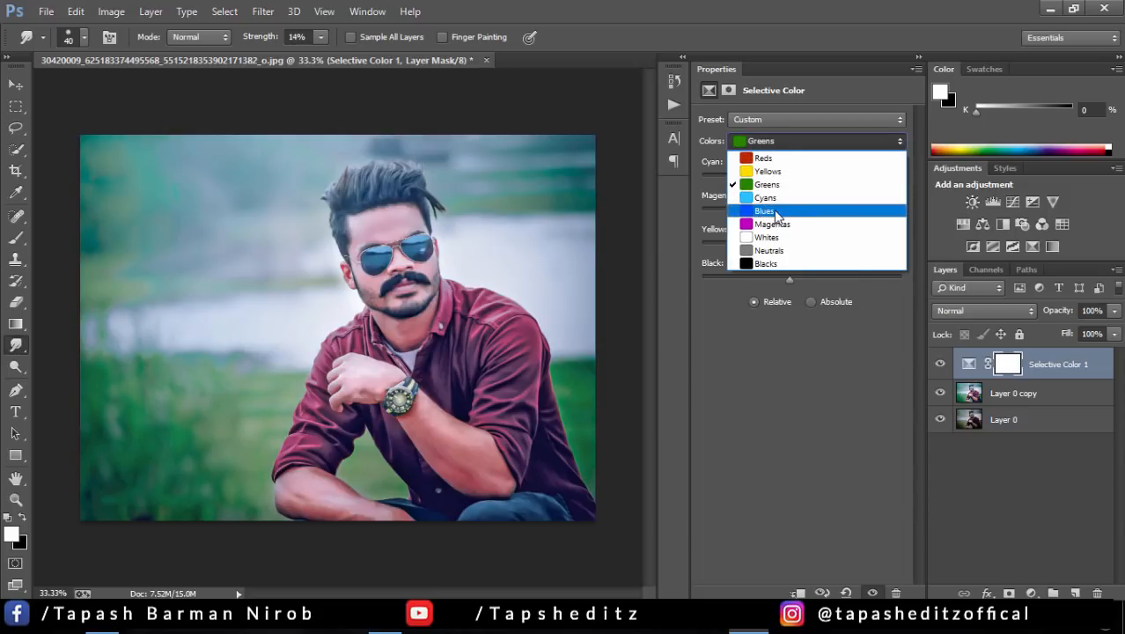
pyautogui.click(772, 211)
pyautogui.moveTo(800, 279)
pyautogui.mouseDown()
pyautogui.moveTo(816, 276)
pyautogui.moveTo(786, 271)
pyautogui.moveTo(816, 272)
pyautogui.moveTo(789, 271)
pyautogui.mouseUp()
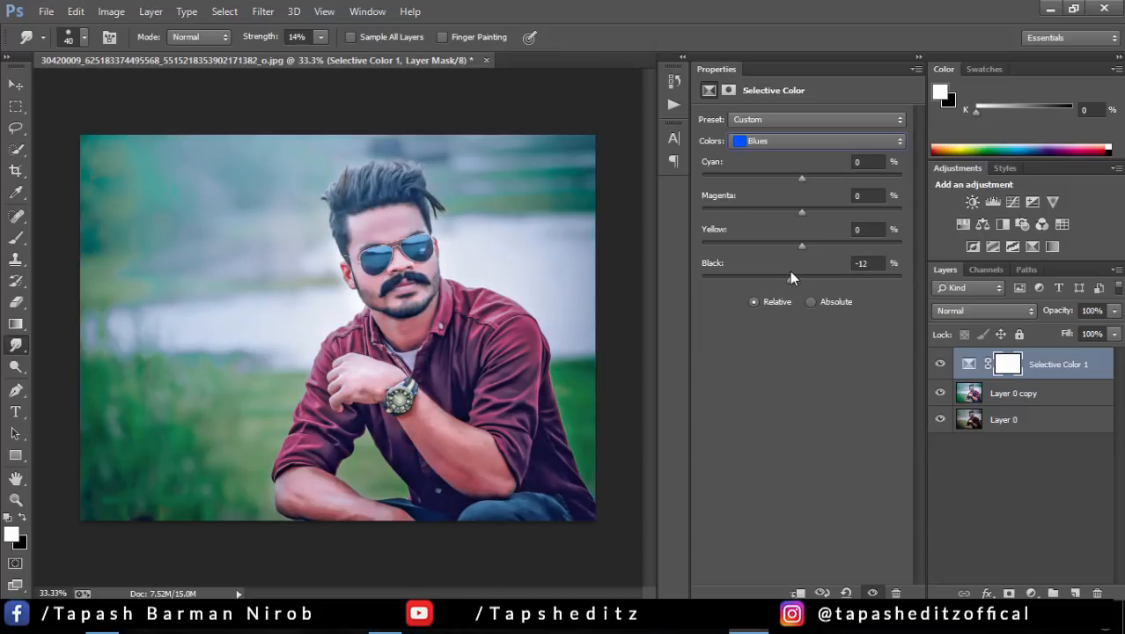
pyautogui.moveTo(801, 178)
pyautogui.mouseDown()
pyautogui.moveTo(754, 172)
pyautogui.moveTo(811, 172)
pyautogui.mouseUp()
pyautogui.moveTo(802, 245); pyautogui.dragTo(782, 210)
# - Set the Selective Color Blacks to Cyan +11, Magenta -1, Yellow +14 and Black -7
pyautogui.click(819, 141)
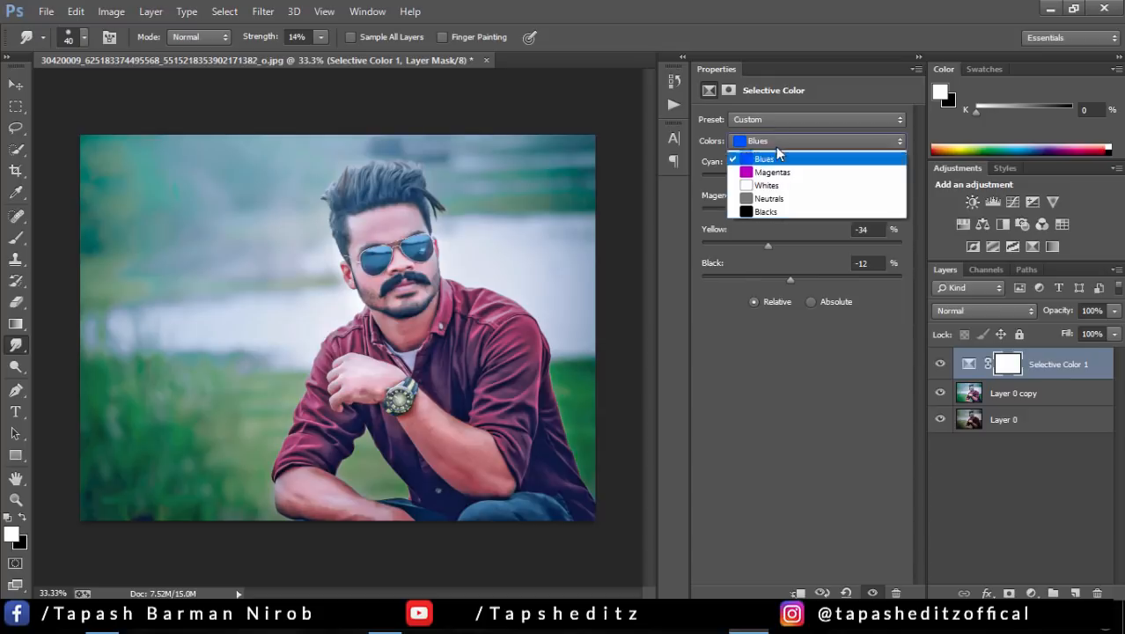
pyautogui.click(784, 212)
pyautogui.moveTo(801, 280); pyautogui.dragTo(812, 182)
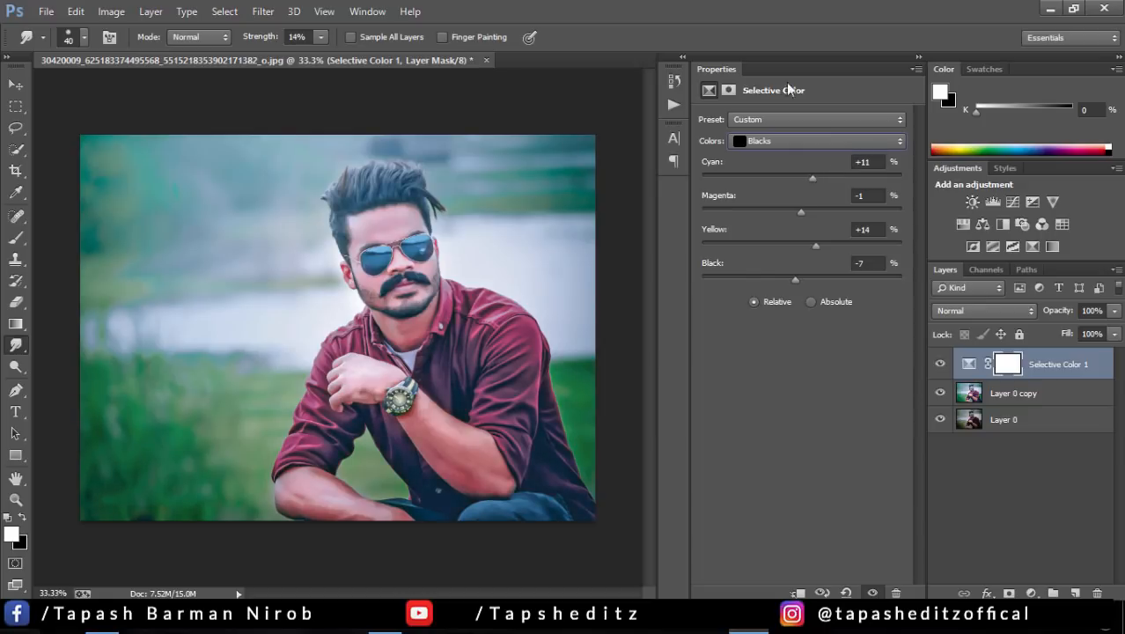
# - Compare the photo with and without the Selective Color adjustment, and merge that adjustment down into Layer 0 copy
pyautogui.click(915, 69)
pyautogui.click(917, 58)
pyautogui.click(918, 58)
pyautogui.click(941, 363)
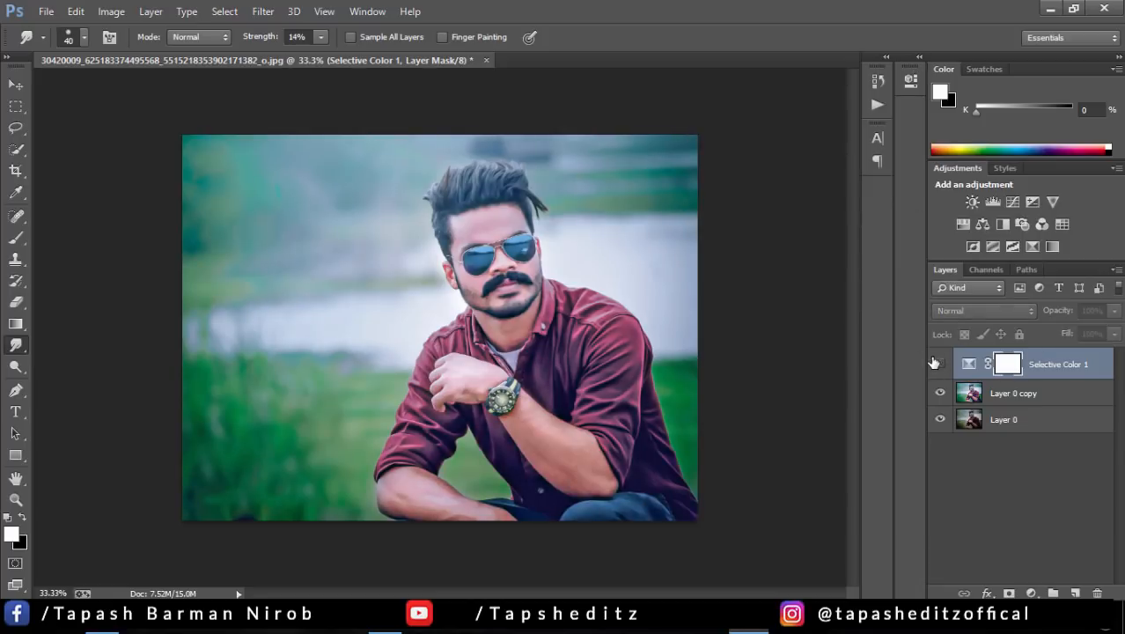
pyautogui.click(944, 362)
pyautogui.rightClick(1080, 366)
pyautogui.click(827, 467)
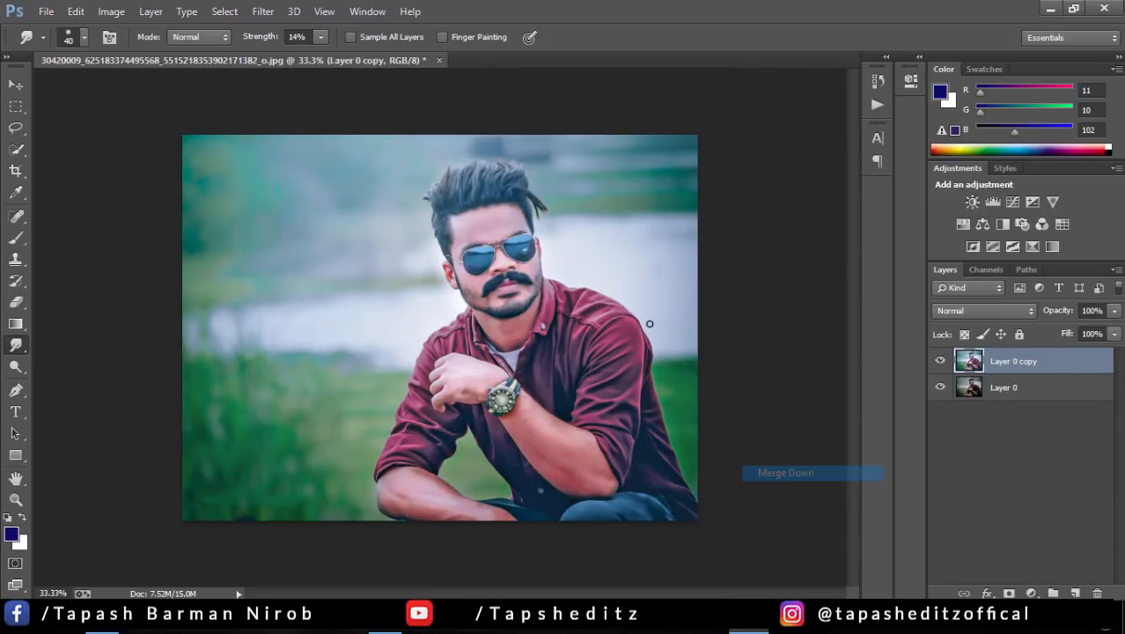
pyautogui.hotkey('ctrl', '-')
pyautogui.hotkey('ctrl', '-')
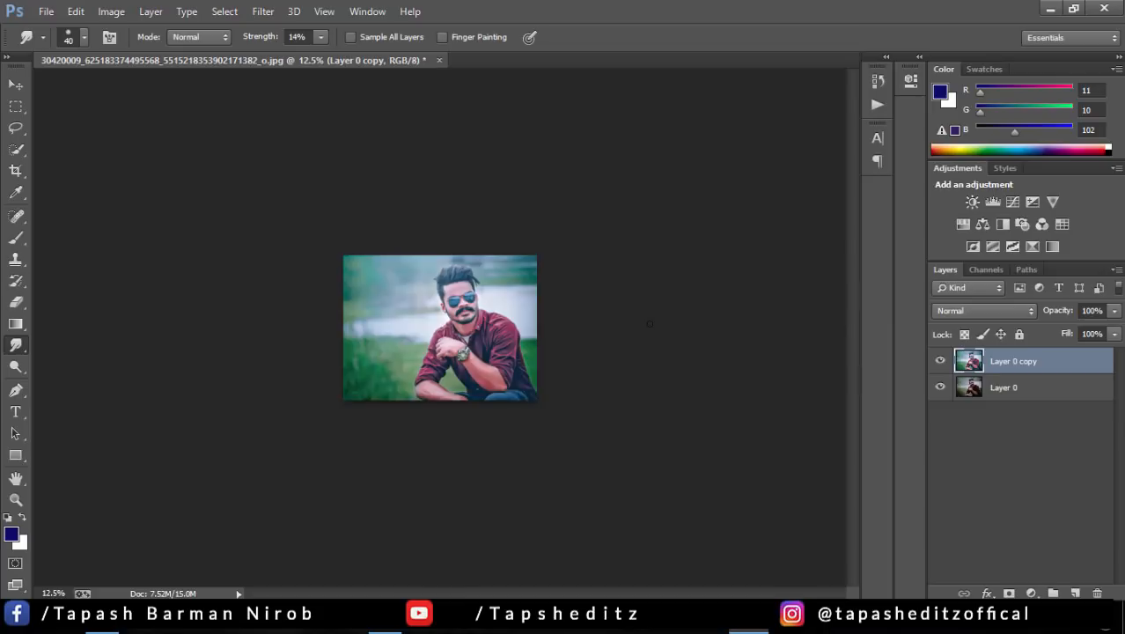
pyautogui.hotkey('ctrl', '+')
pyautogui.hotkey('ctrl', '+')
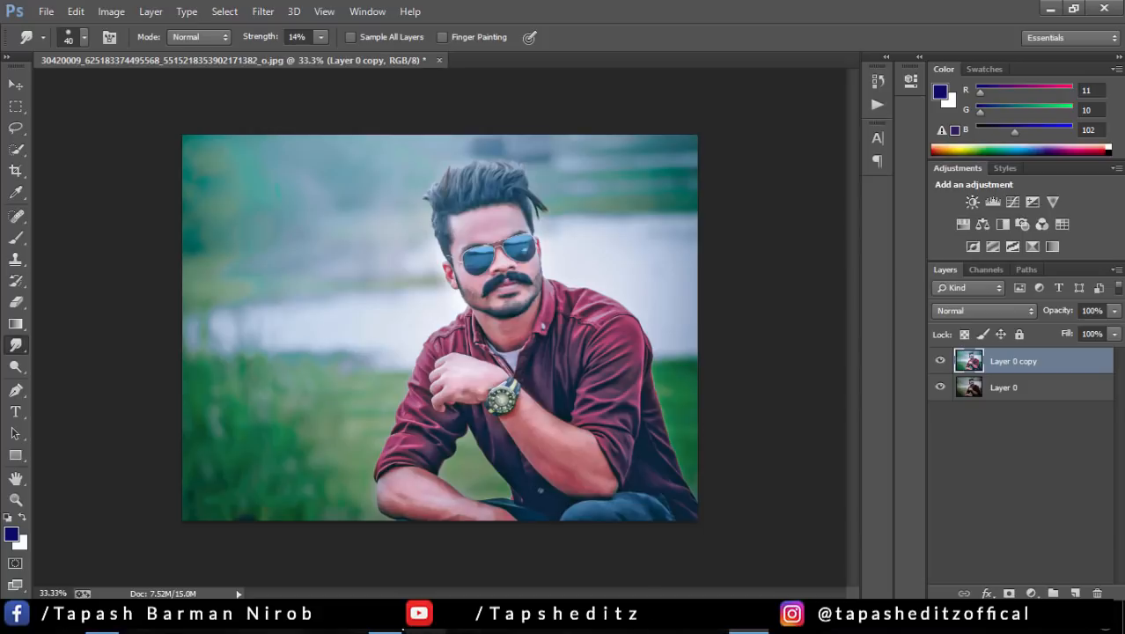
pyautogui.click(385, 622)
pyautogui.click(1045, 547)
pyautogui.click(259, 17)
pyautogui.click(653, 151)
# - Add a Levels adjustment layer with input levels 8, 0.90 and 241 and output levels 9 and 231
pyautogui.click(994, 201)
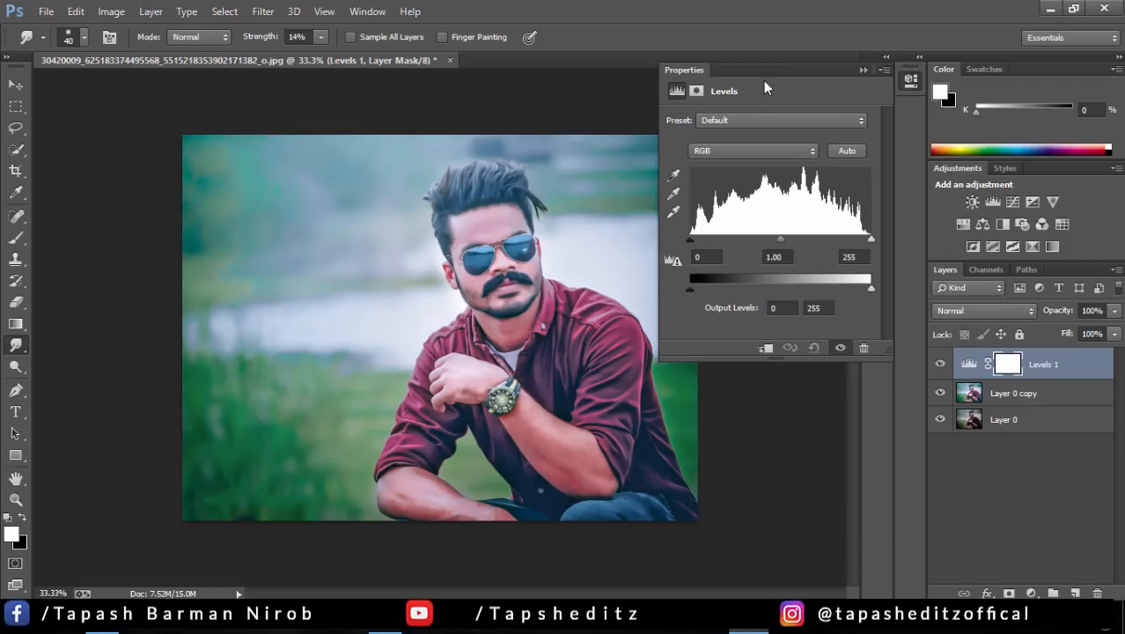
pyautogui.moveTo(764, 82); pyautogui.dragTo(845, 88)
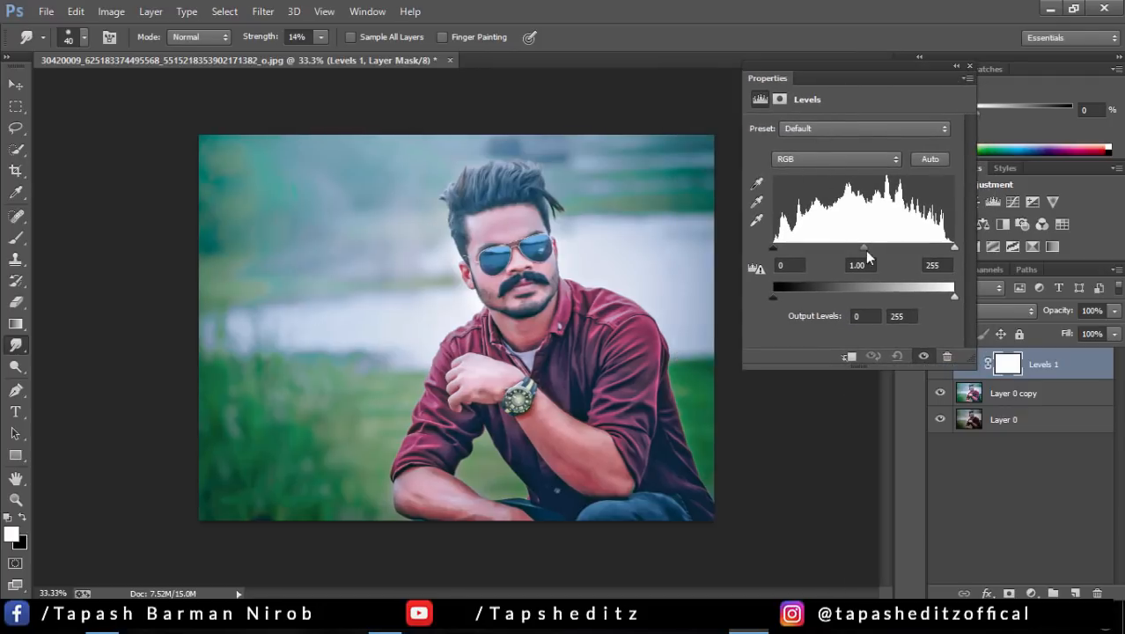
pyautogui.moveTo(860, 246); pyautogui.dragTo(867, 246)
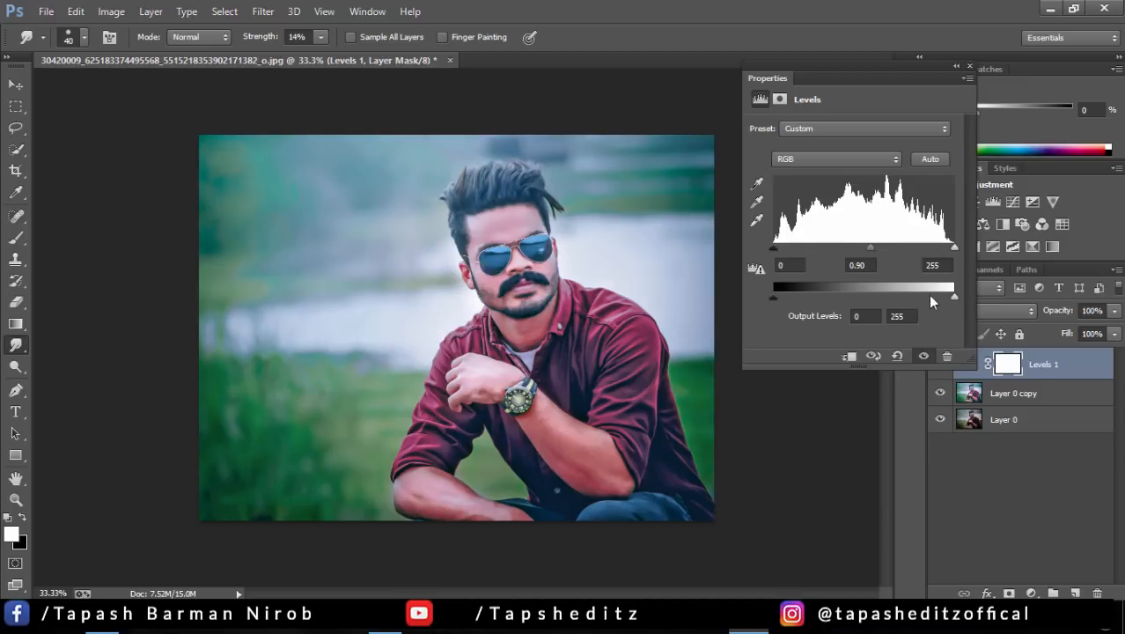
pyautogui.moveTo(774, 248); pyautogui.dragTo(778, 248)
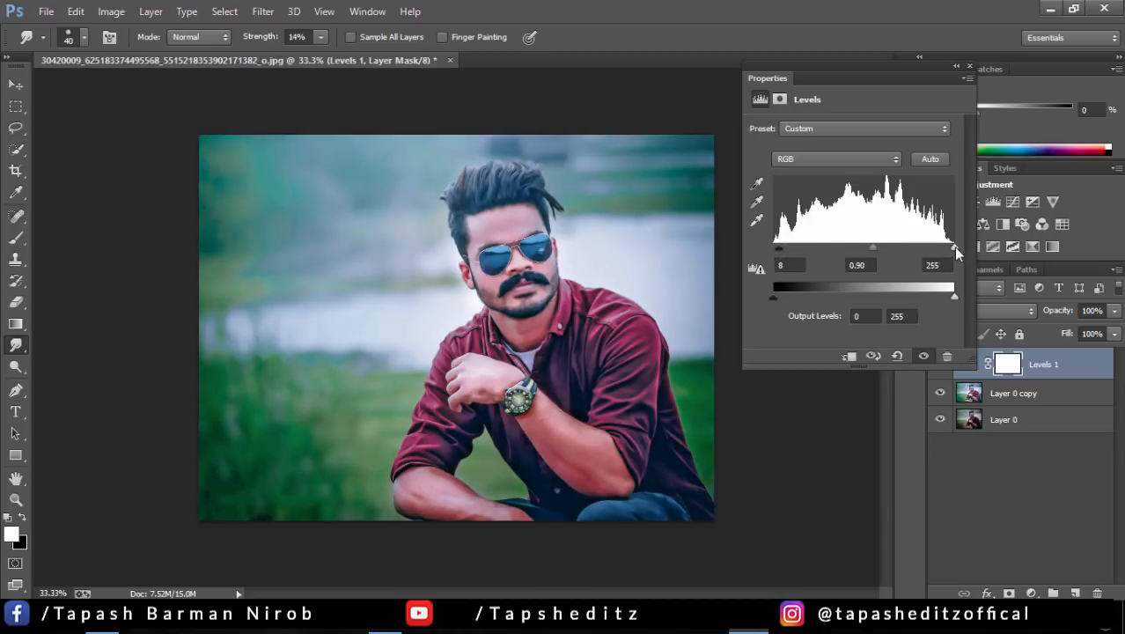
pyautogui.moveTo(954, 247); pyautogui.dragTo(944, 247)
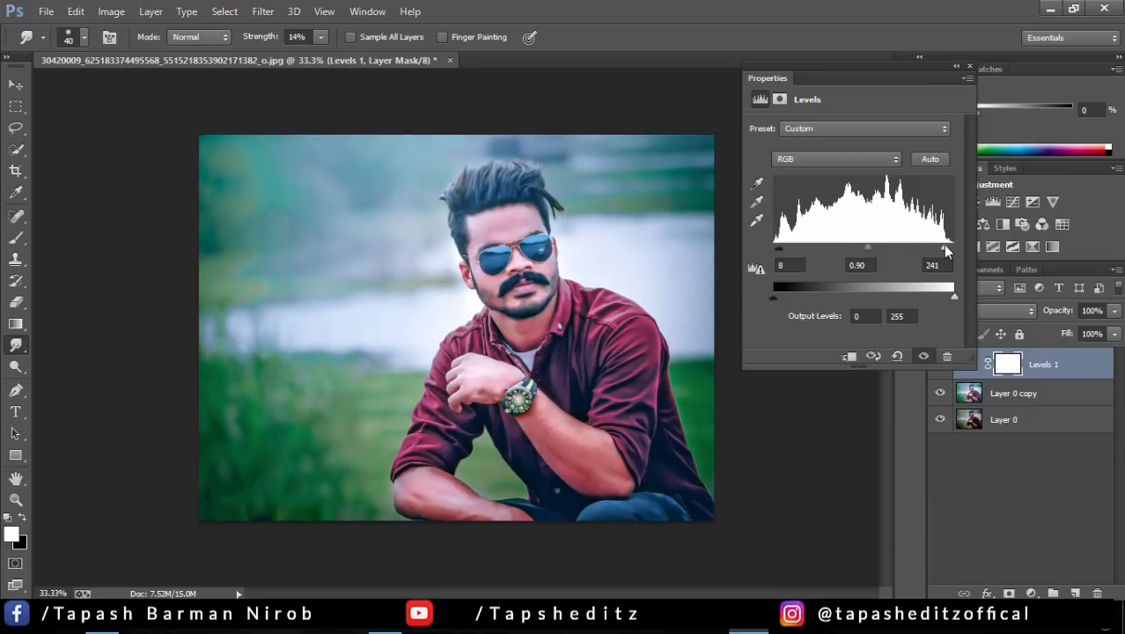
pyautogui.moveTo(946, 292); pyautogui.dragTo(938, 288)
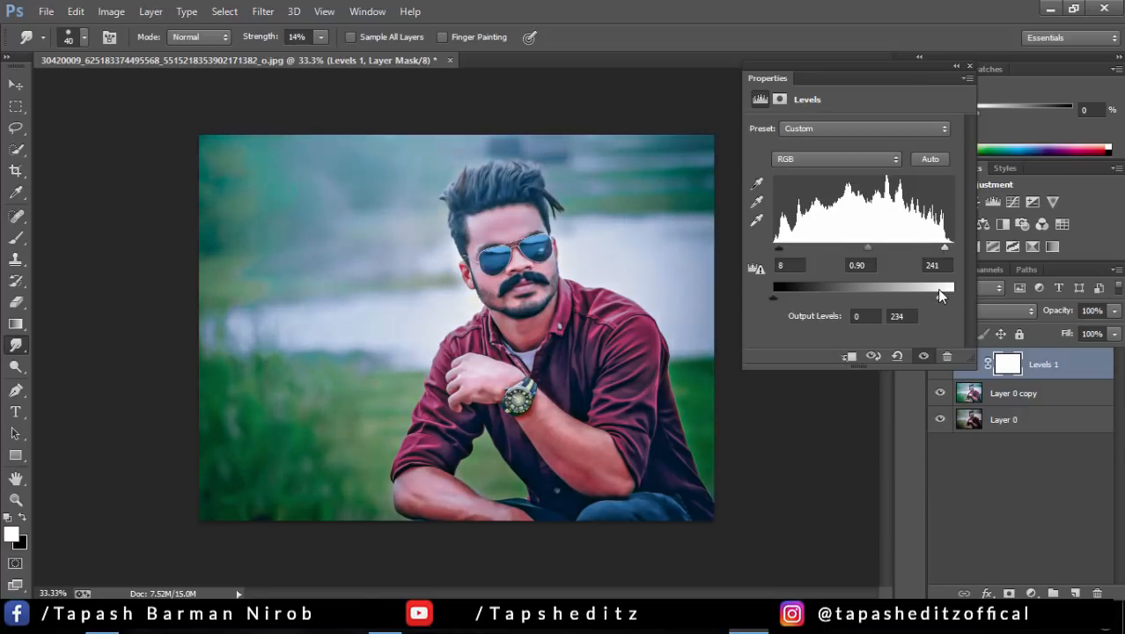
pyautogui.moveTo(774, 295); pyautogui.dragTo(780, 296)
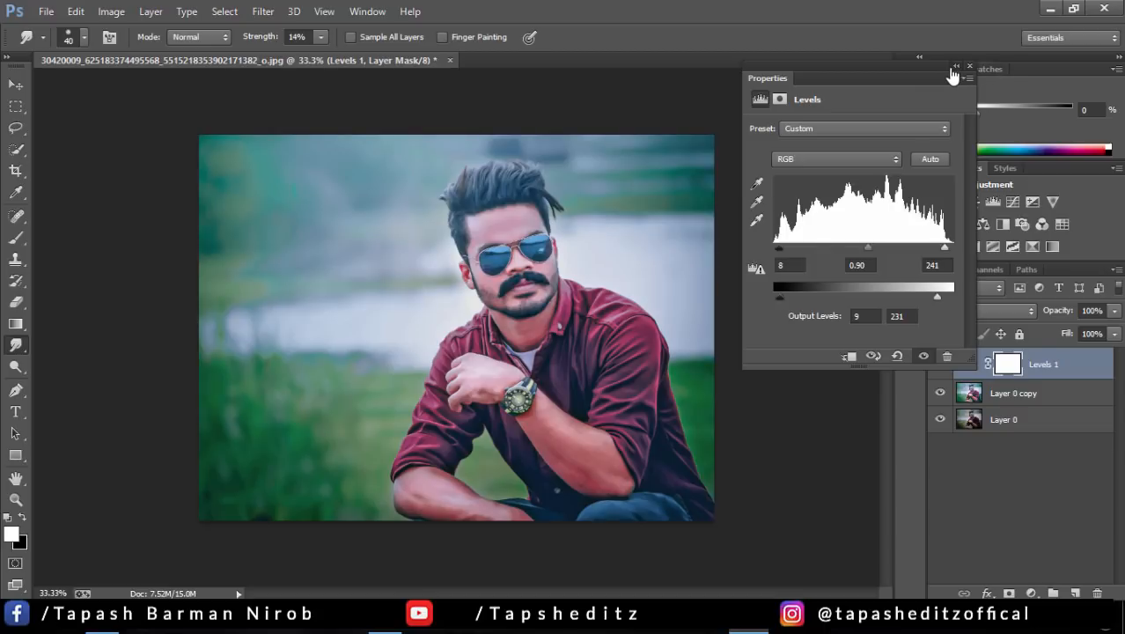
# - Compare the photo with and without the Levels adjustment, and merge Levels 1 down into Layer 0 copy
pyautogui.click(956, 66)
pyautogui.click(942, 362)
pyautogui.click(942, 362)
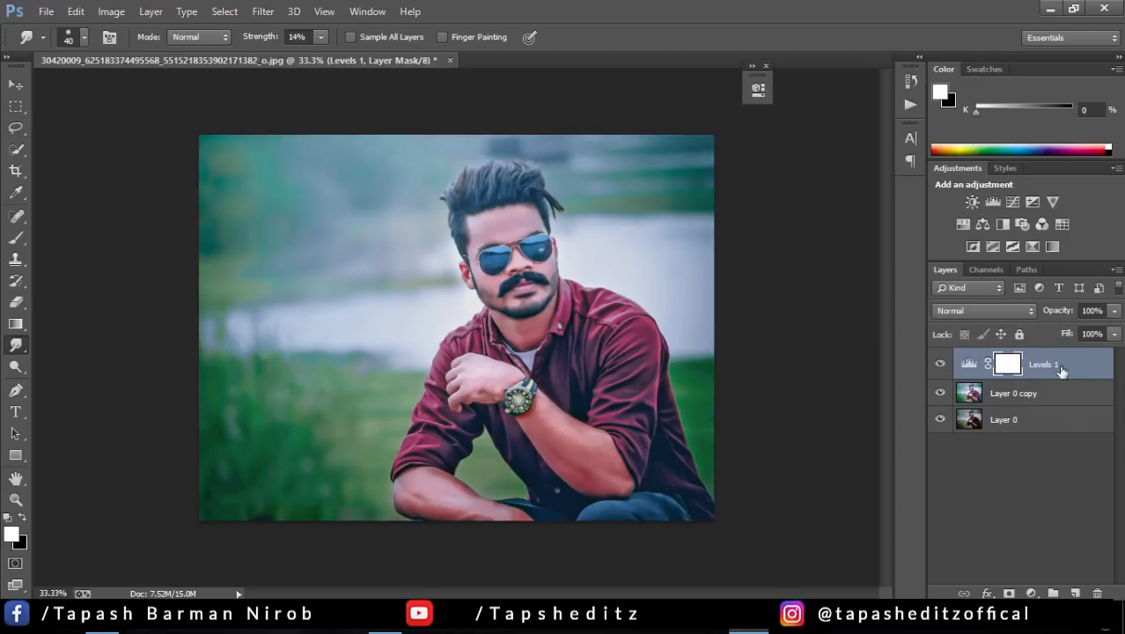
pyautogui.rightClick(1058, 364)
pyautogui.click(813, 472)
# - Toggle the Layer 0 copy's visibility to compare the finished retouch with the original photo
pyautogui.click(942, 361)
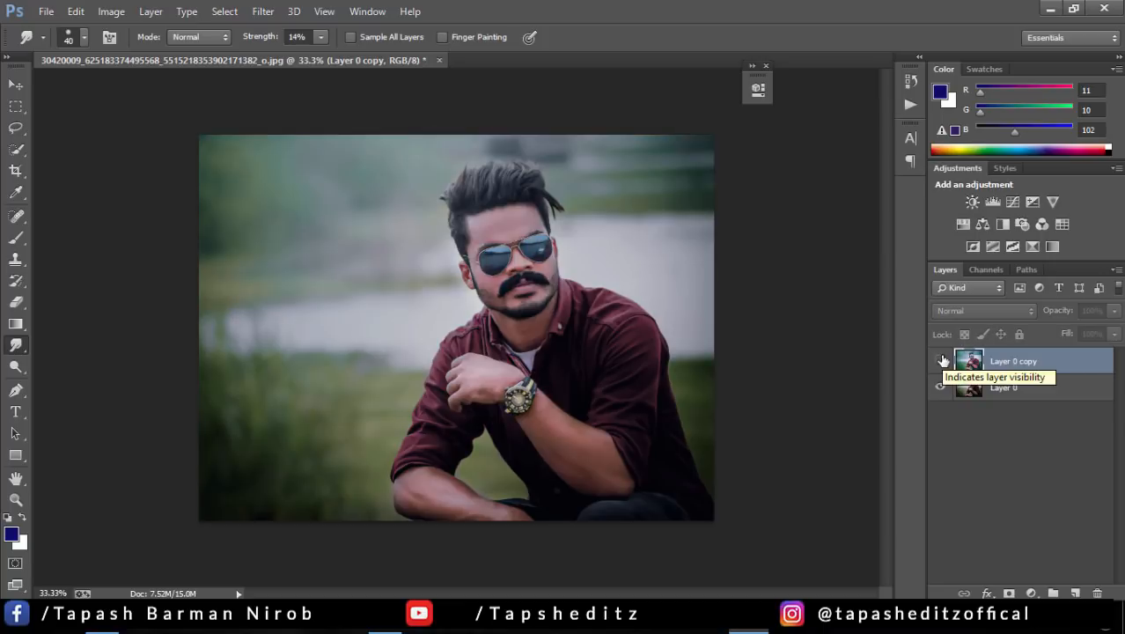
pyautogui.click(942, 361)
pyautogui.click(942, 361)
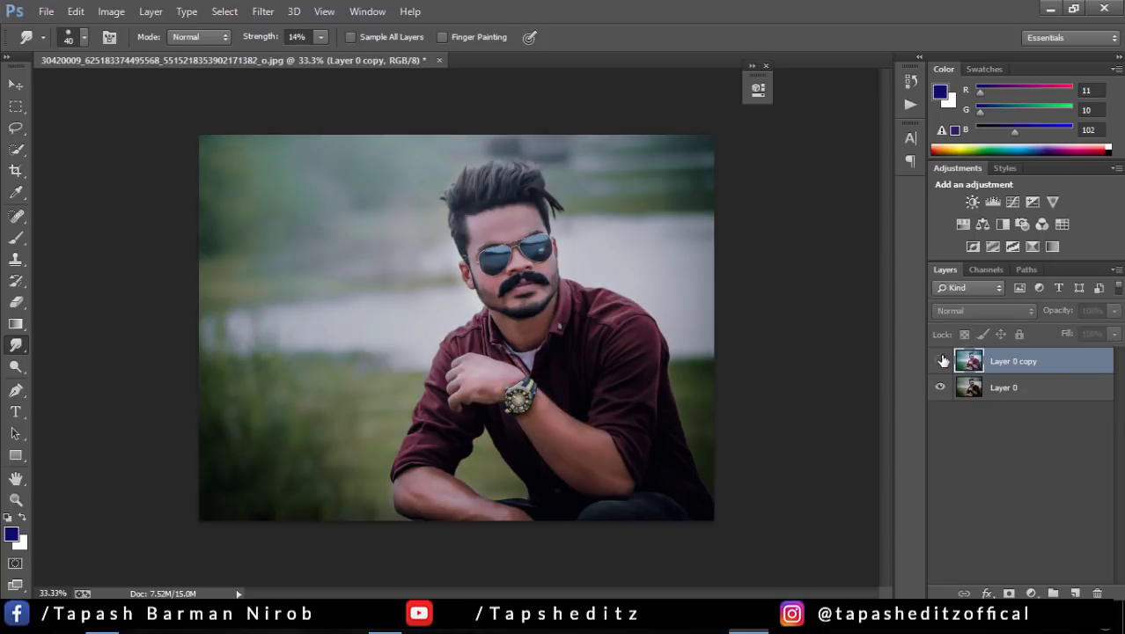
pyautogui.click(941, 361)
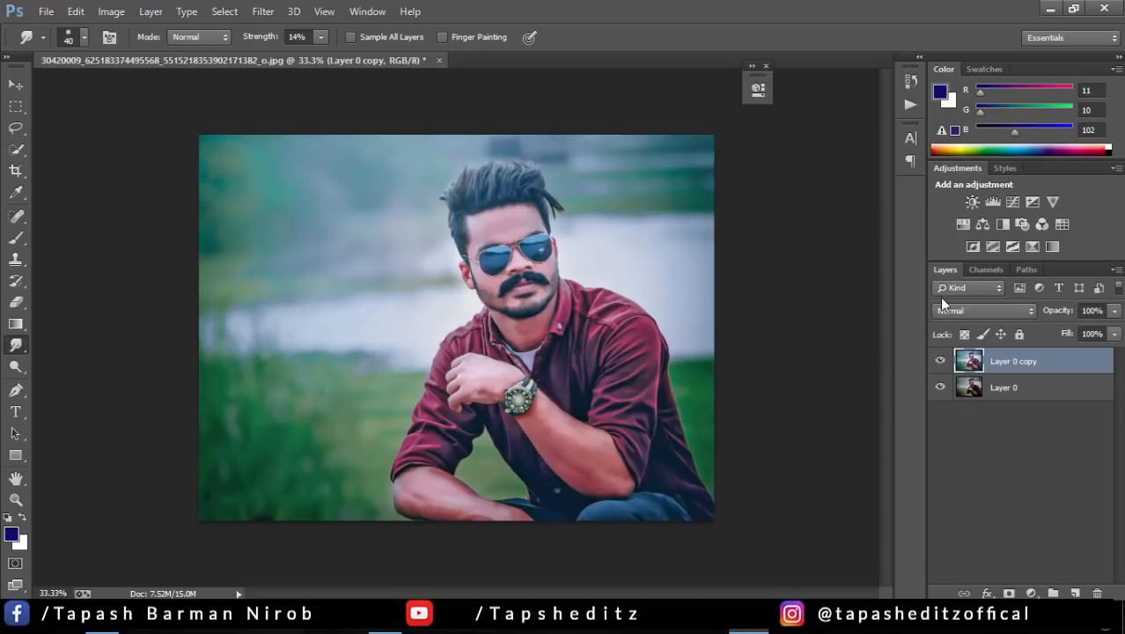
pyautogui.click(385, 619)
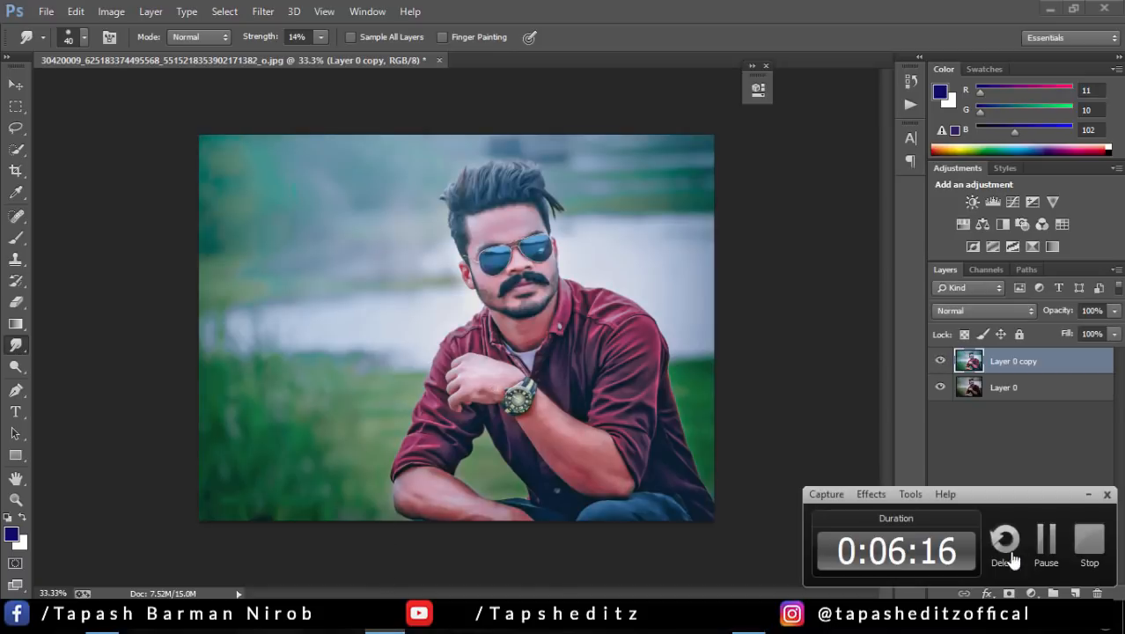